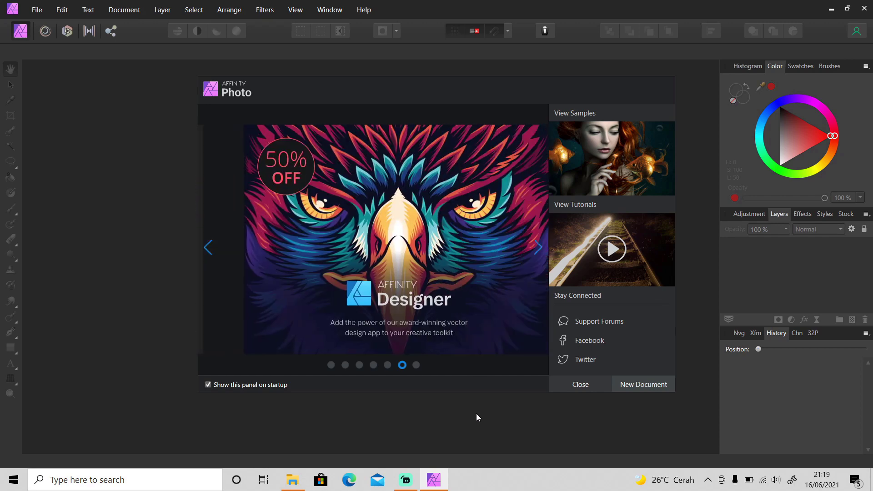
Open the downloaded street photo of the man in the white T-shirt
{"action": "left_click", "coordinate": [287, 479]}
{"action": "left_click_drag", "start_coordinate": [311, 291], "coordinate": [703, 418]}
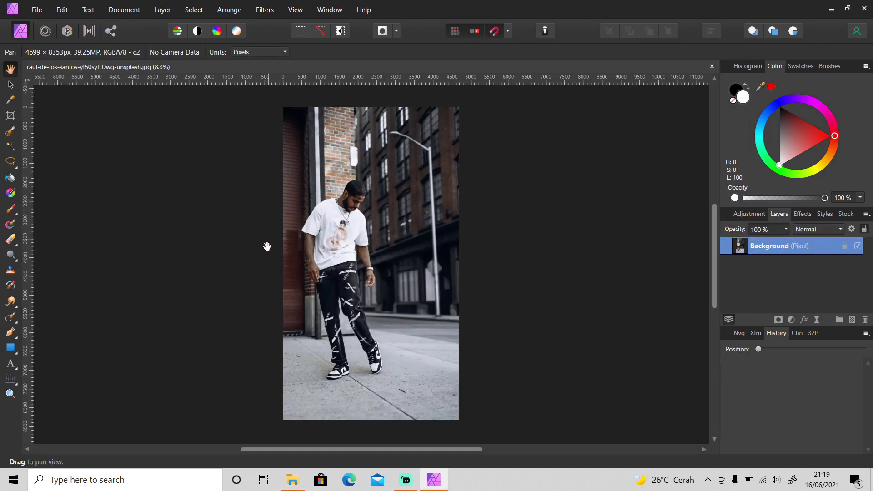
Set the Freehand Selection tool to polygonal mode and duplicate the Background layer
{"action": "key", "text": "l"}
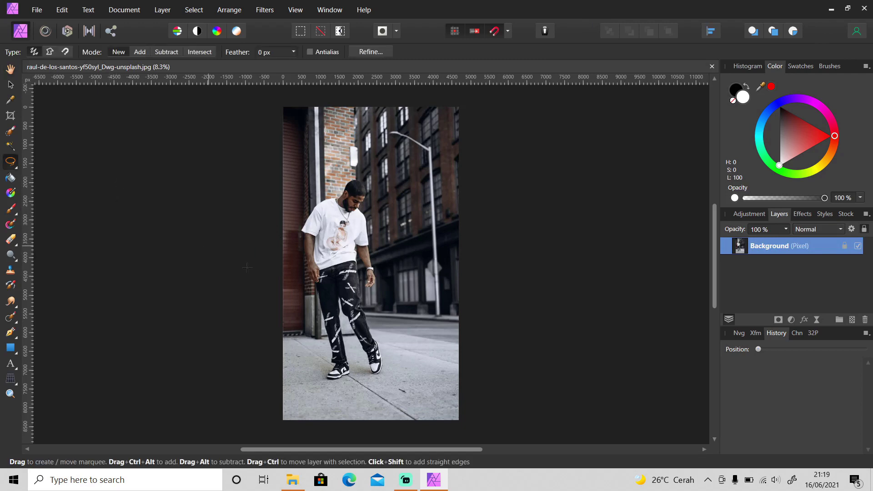
{"action": "key", "text": "z"}
{"action": "scroll", "coordinate": [329, 309], "scroll_direction": "up", "scroll_amount": 3}
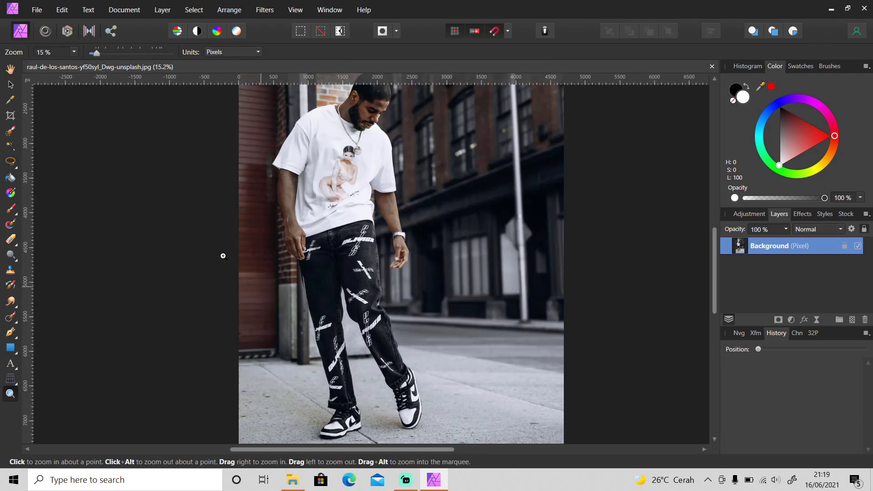
{"action": "key", "text": "l"}
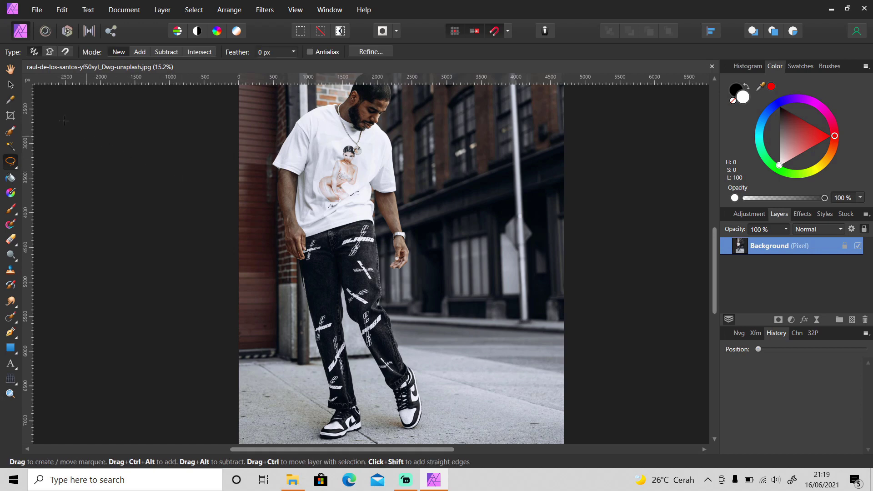
{"action": "left_click", "coordinate": [50, 52]}
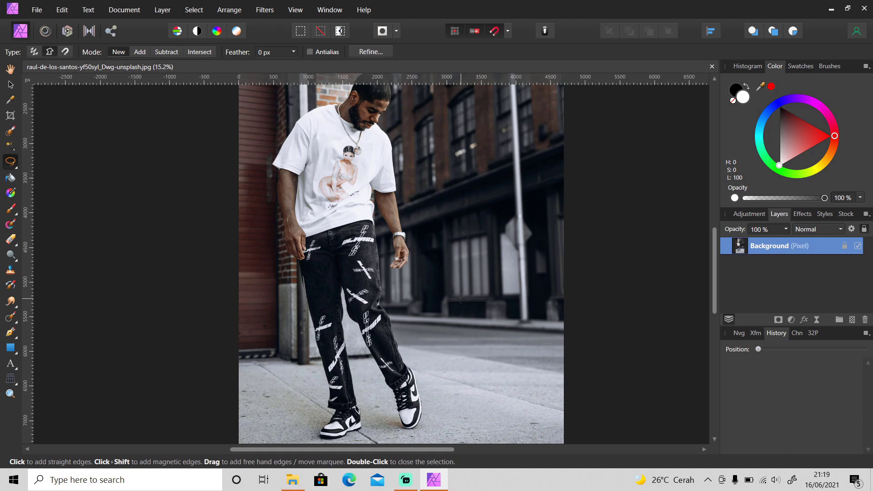
{"action": "key", "text": "ctrl+j"}
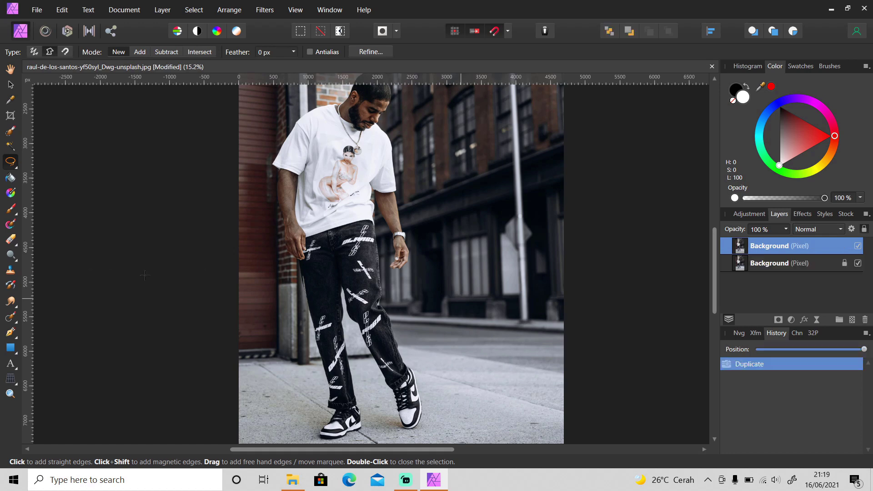
Begin a polygonal selection outline around the sole, toe and upper edge of the man's shoe nearest the brick wall
{"action": "left_click", "coordinate": [359, 430]}
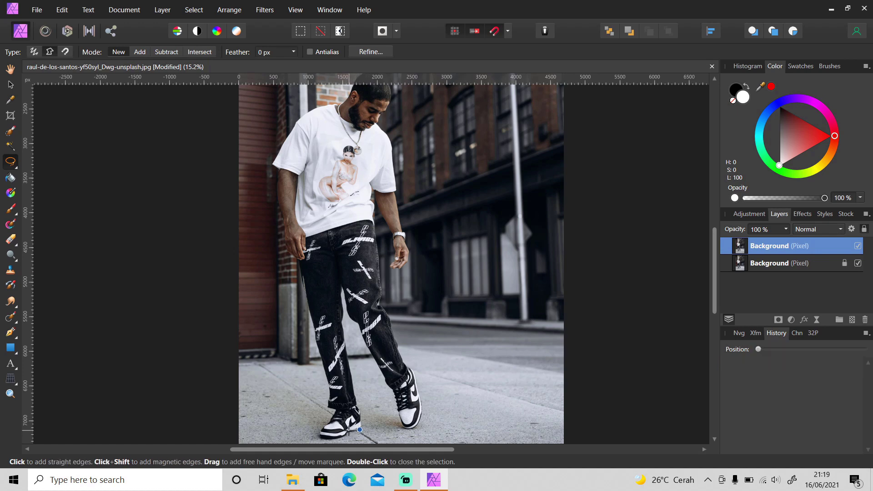
{"action": "left_click", "coordinate": [346, 436]}
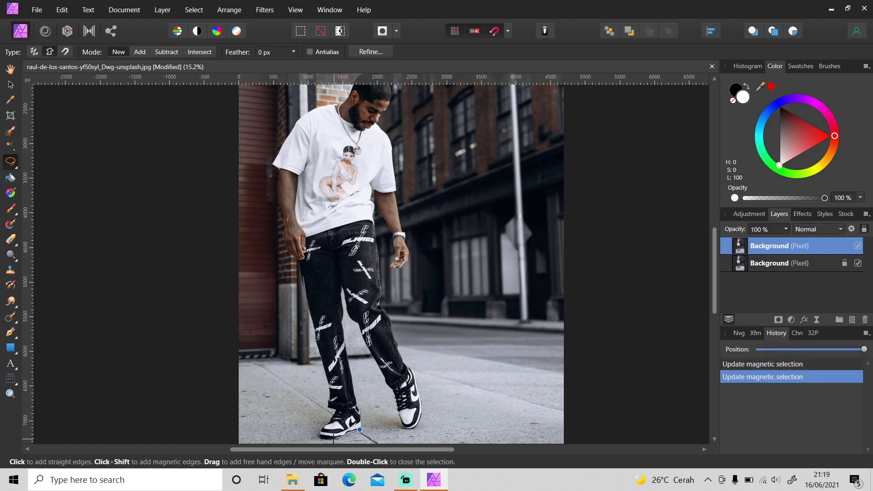
{"action": "left_click", "coordinate": [324, 437]}
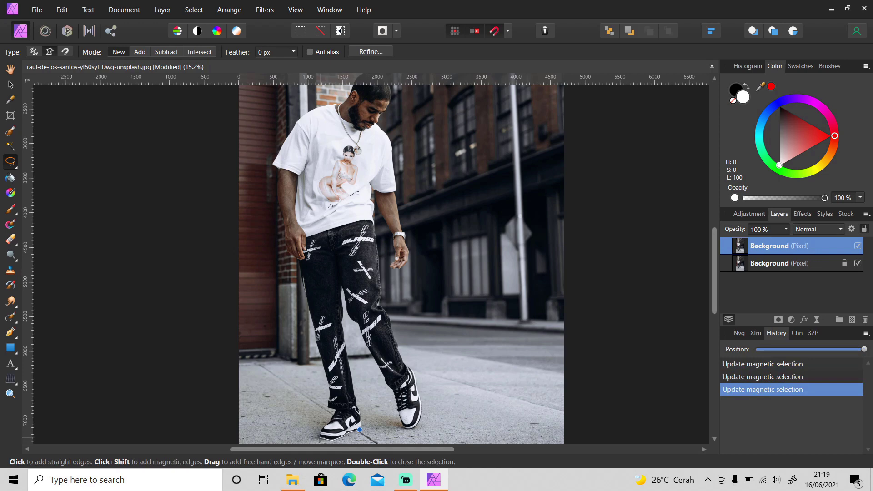
{"action": "left_click", "coordinate": [318, 429]}
{"action": "left_click", "coordinate": [322, 427]}
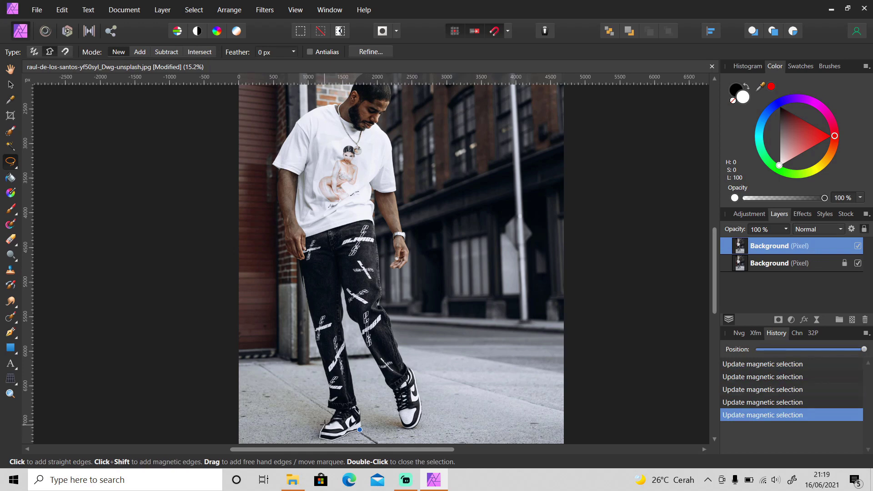
{"action": "left_click", "coordinate": [324, 425]}
{"action": "left_click", "coordinate": [331, 419]}
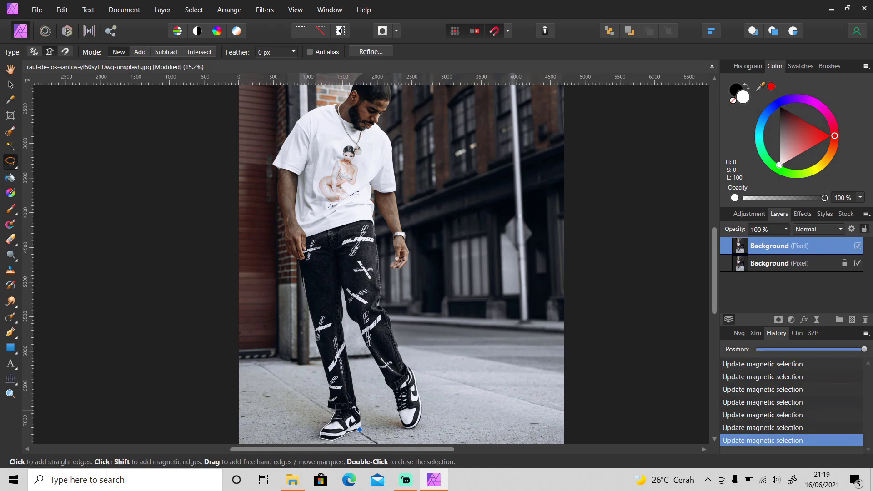
Continue the selection outline up the wall-side trouser leg, hand, arm and sleeve to the base of the man's neck
{"action": "left_click", "coordinate": [331, 411]}
{"action": "left_click", "coordinate": [327, 391]}
{"action": "left_click", "coordinate": [305, 298]}
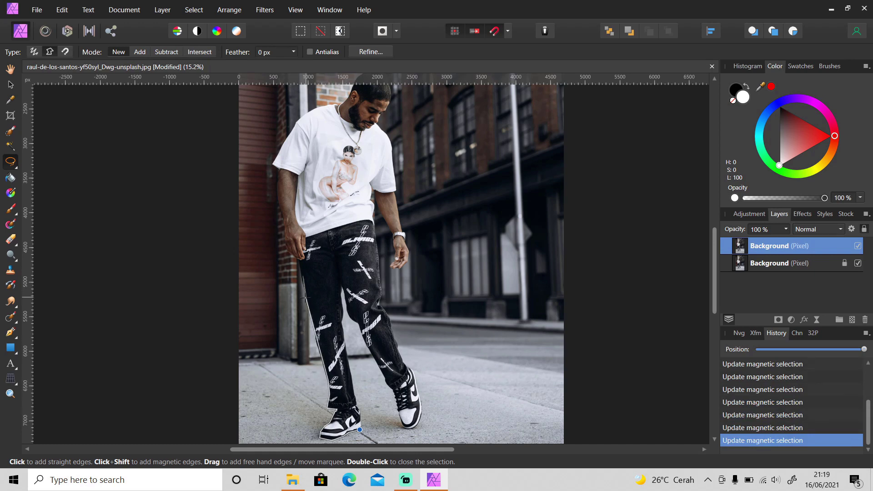
{"action": "left_click", "coordinate": [305, 290]}
{"action": "left_click", "coordinate": [275, 191]}
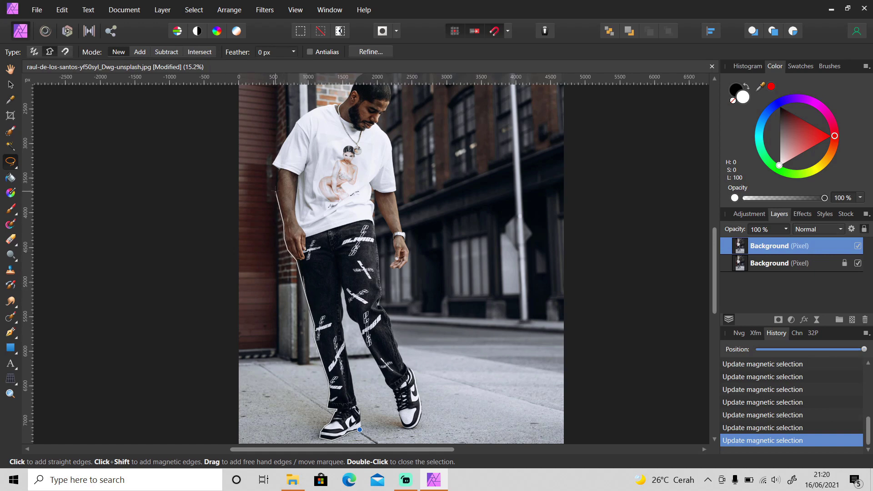
{"action": "left_click", "coordinate": [272, 164]}
{"action": "scroll", "coordinate": [711, 253], "scroll_direction": "up", "scroll_amount": 3}
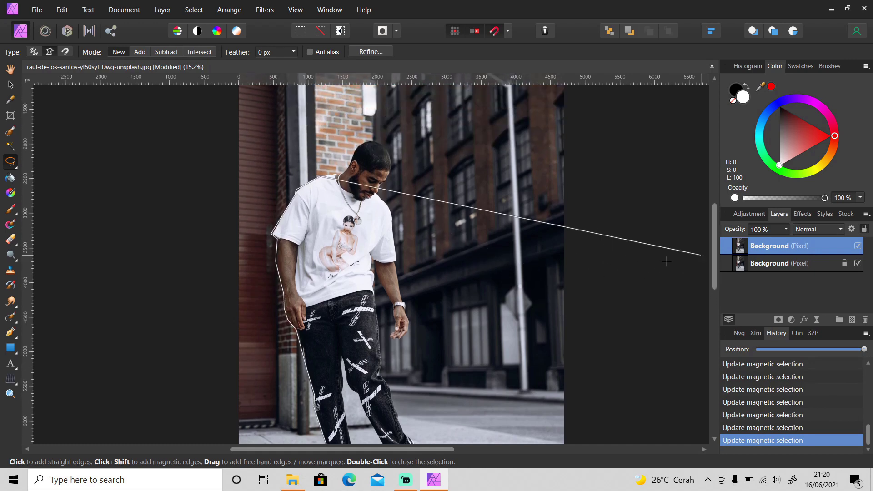
{"action": "left_click", "coordinate": [337, 173]}
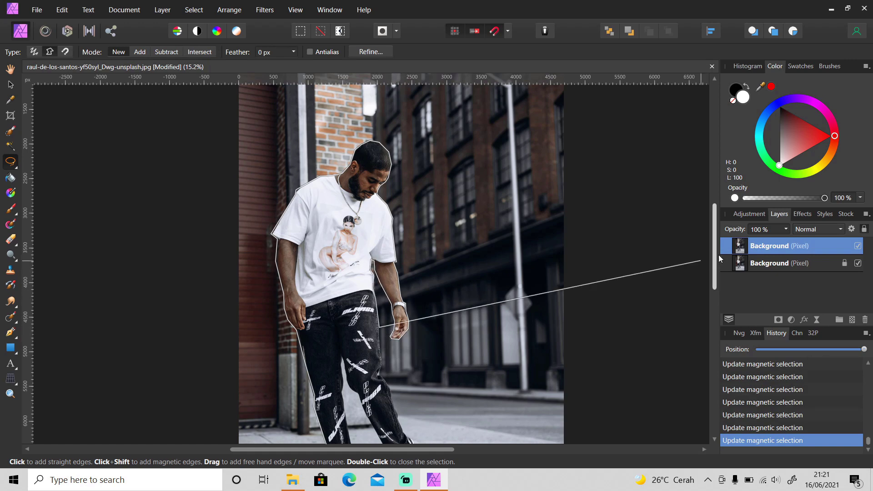
Trace the street-side shoe and the gap between the legs, closing the outline into a selection of the whole man
{"action": "left_click_drag", "start_coordinate": [713, 253], "coordinate": [713, 285]}
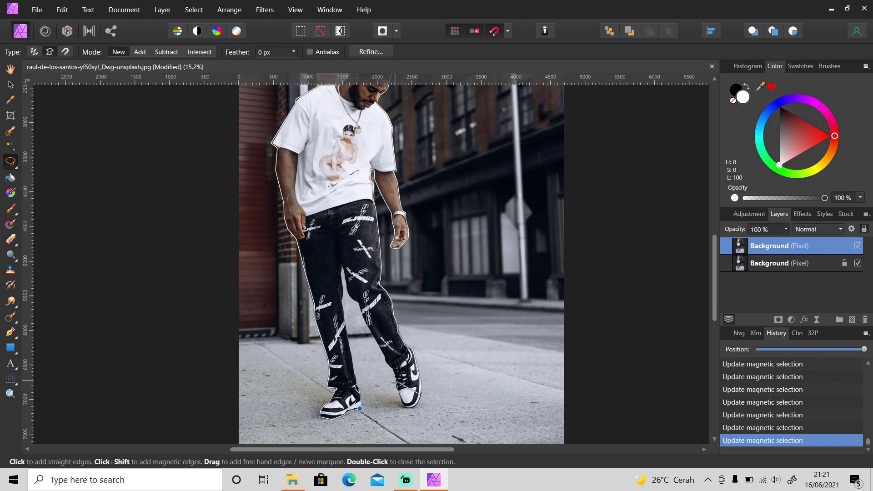
{"action": "left_click", "coordinate": [420, 390]}
{"action": "left_click", "coordinate": [420, 398]}
{"action": "left_click", "coordinate": [415, 409]}
{"action": "left_click", "coordinate": [411, 408]}
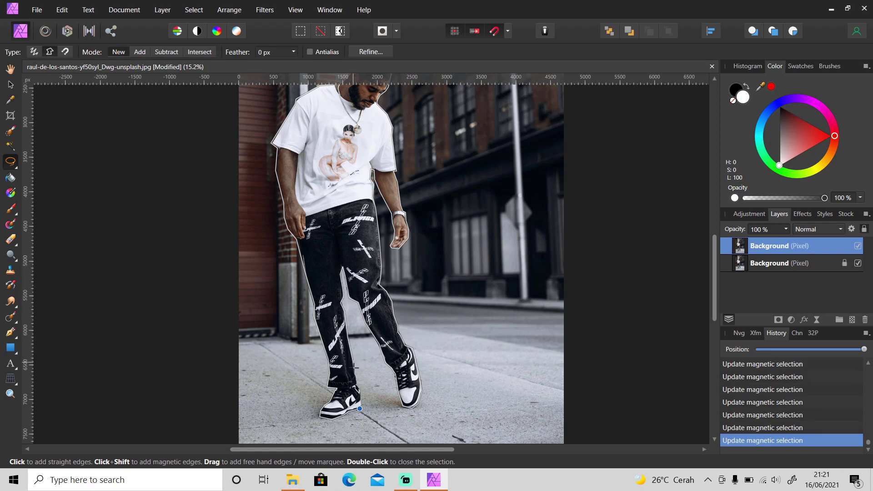
{"action": "double_click", "coordinate": [373, 423]}
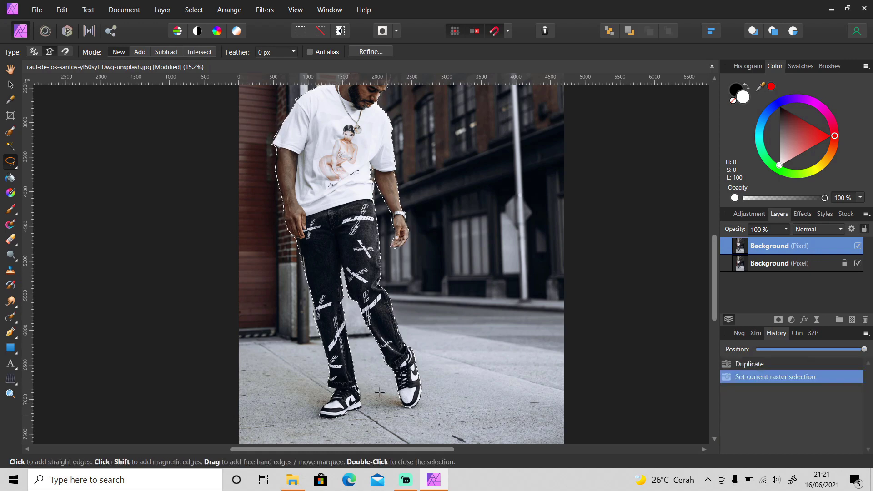
Mask the duplicated layer with the selection, deselect, and check the cutout by toggling the original layer's visibility
{"action": "key", "text": "z"}
{"action": "left_click", "coordinate": [420, 306], "text": "alt"}
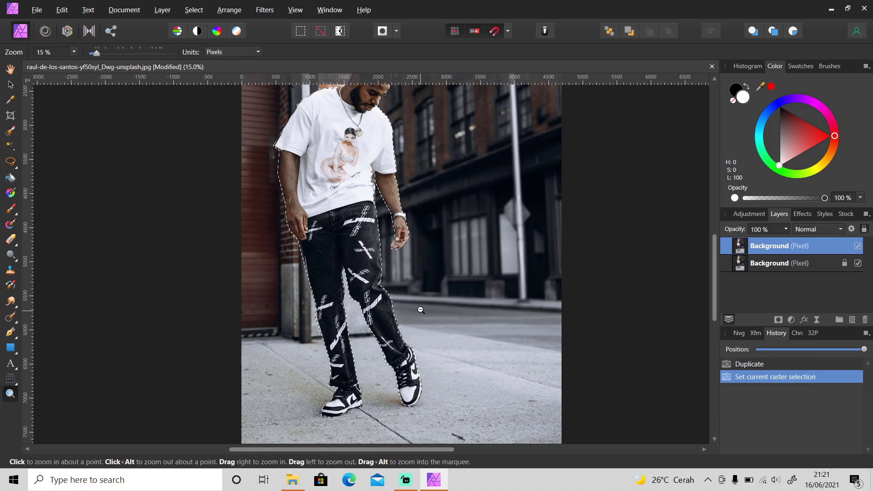
{"action": "scroll", "coordinate": [423, 301], "scroll_direction": "up", "scroll_amount": 1}
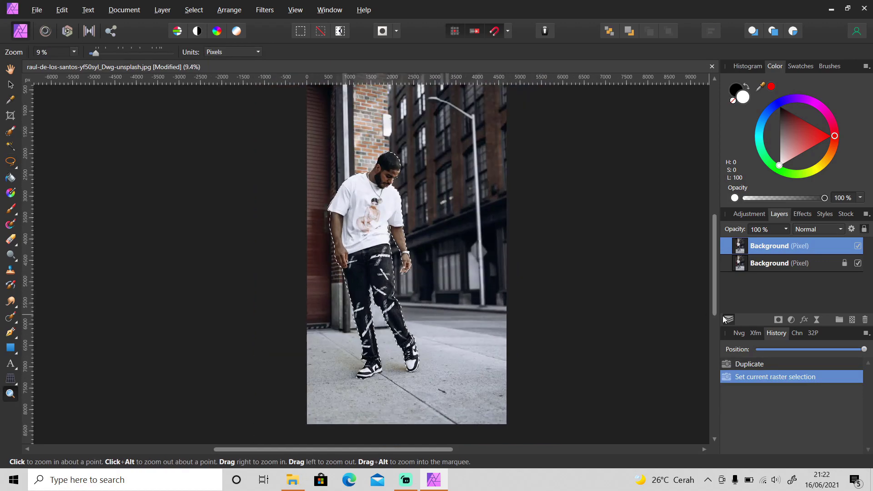
{"action": "left_click", "coordinate": [778, 320]}
{"action": "key", "text": "ctrl+d"}
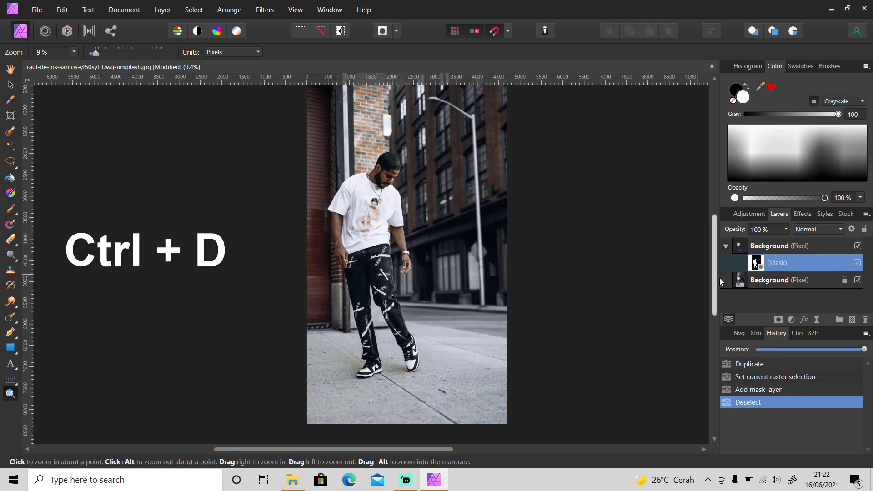
{"action": "left_click", "coordinate": [858, 280]}
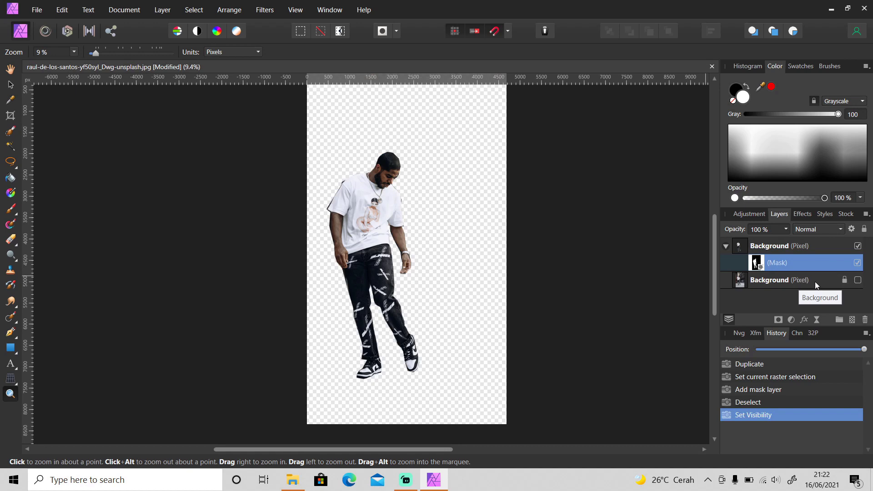
{"action": "left_click", "coordinate": [858, 280]}
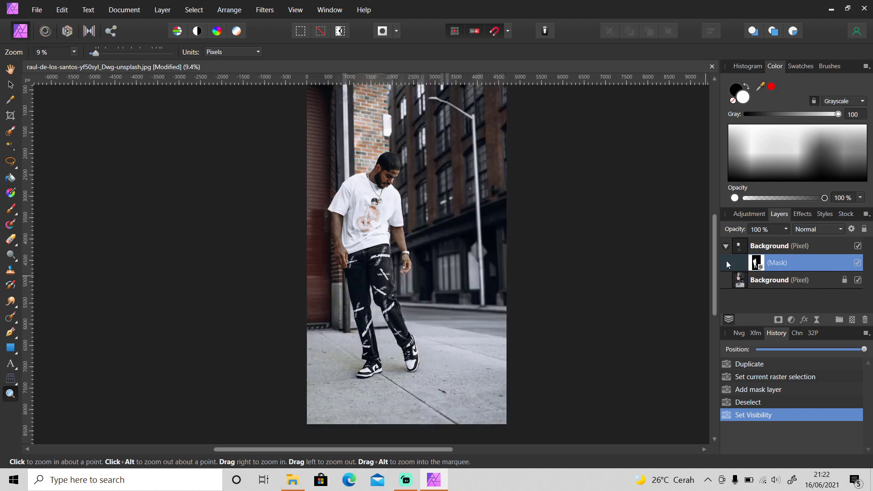
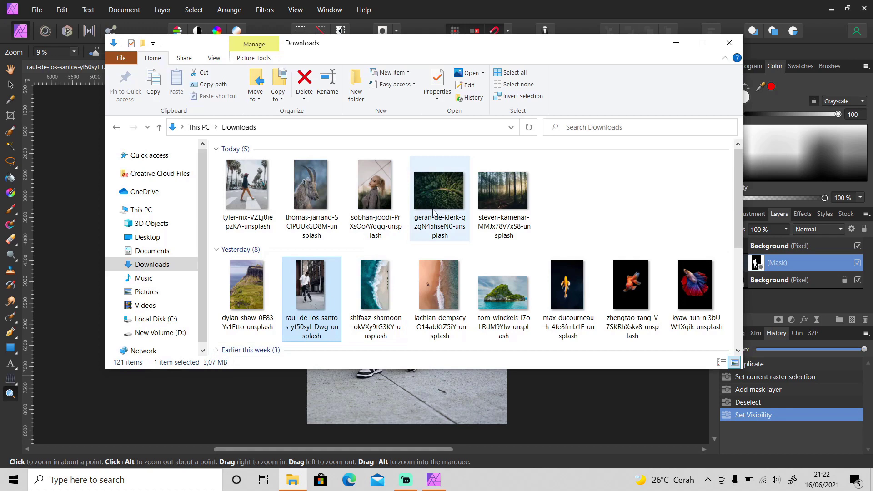
Open the downloaded sunlit forest photo and paste it into the man's document as a new layer
{"action": "left_click_drag", "start_coordinate": [506, 211], "coordinate": [761, 373]}
{"action": "left_click", "coordinate": [583, 15]}
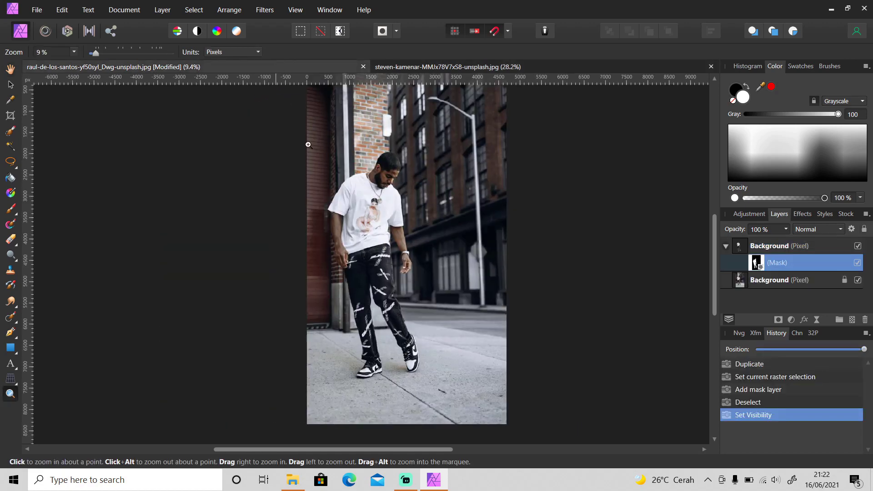
{"action": "key", "text": "ctrl+v"}
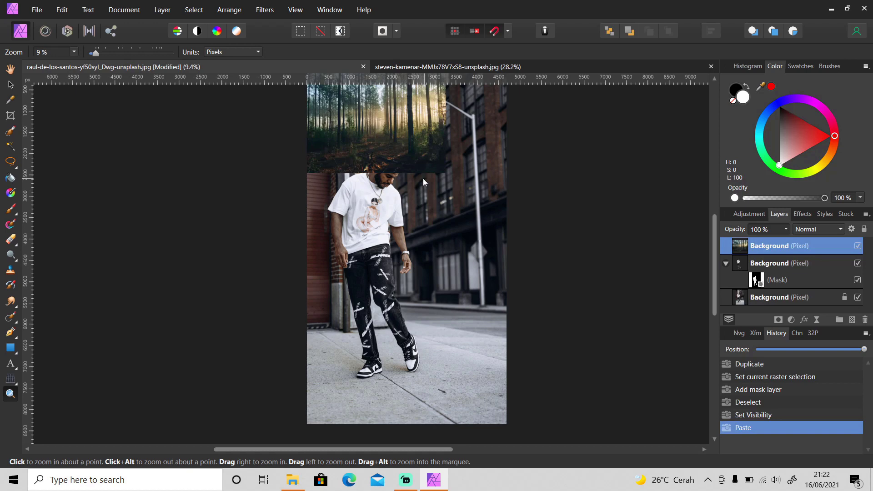
Enlarge the forest layer and position it so it covers the man from head to shoes
{"action": "key", "text": "v"}
{"action": "left_click_drag", "start_coordinate": [414, 146], "coordinate": [536, 250]}
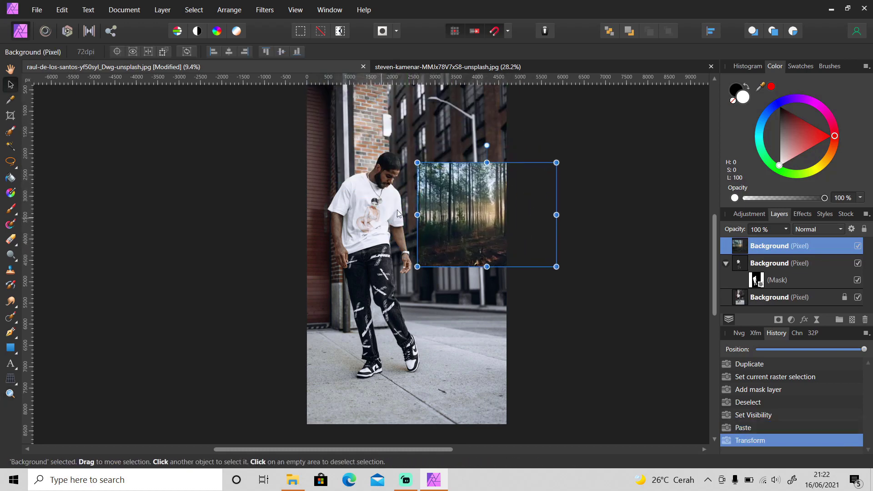
{"action": "left_click_drag", "start_coordinate": [474, 222], "coordinate": [359, 194]}
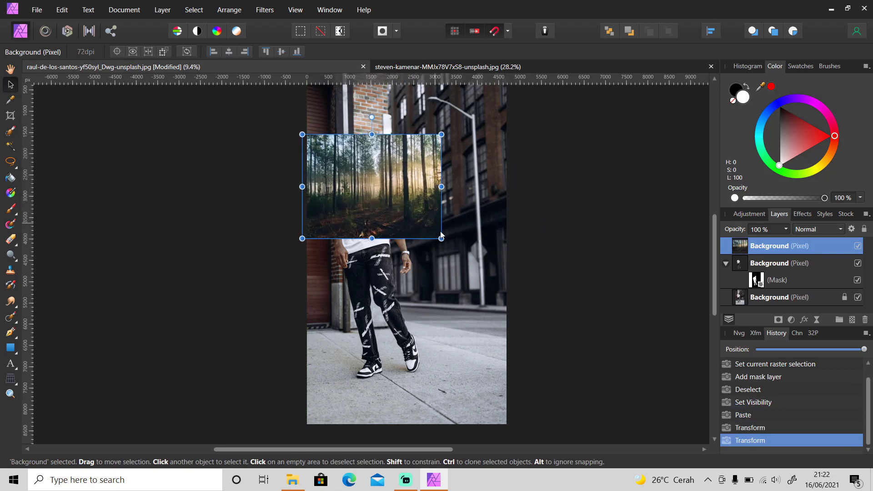
{"action": "left_click_drag", "start_coordinate": [441, 239], "coordinate": [596, 415]}
{"action": "left_click_drag", "start_coordinate": [499, 299], "coordinate": [450, 310]}
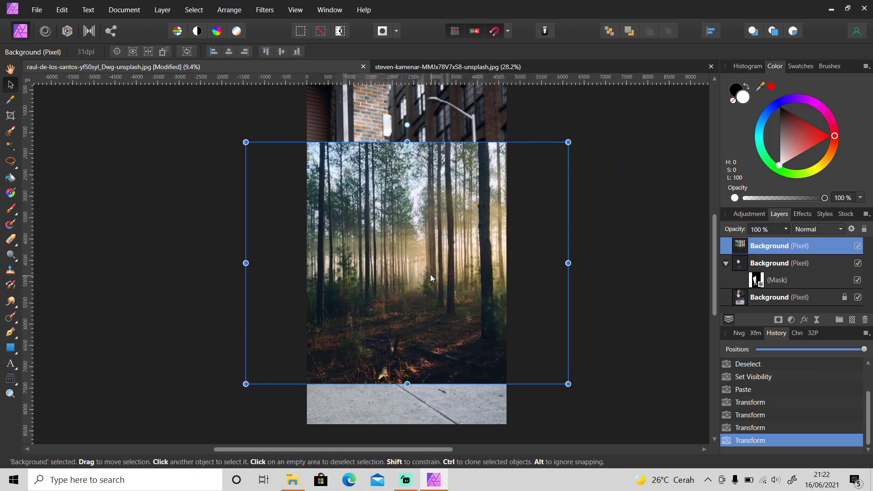
Nest the forest layer inside the masked layer of the man and scale it down slightly
{"action": "left_click", "coordinate": [858, 247]}
{"action": "left_click", "coordinate": [858, 246]}
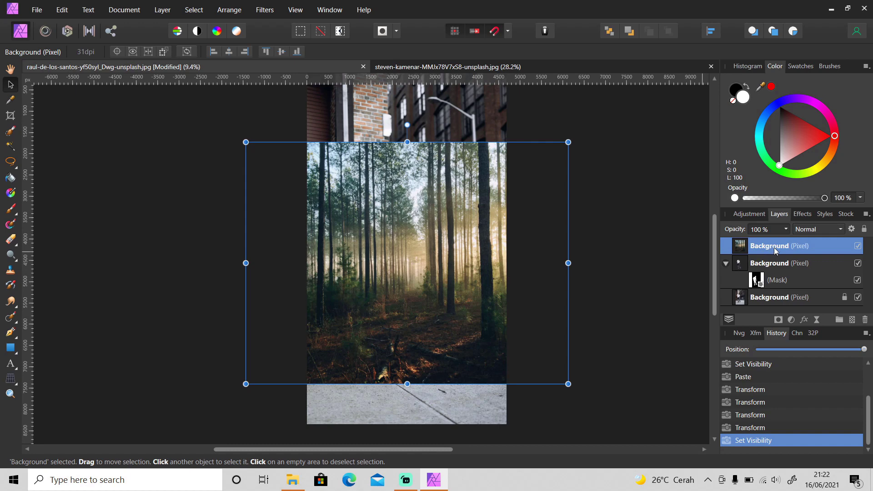
{"action": "left_click_drag", "start_coordinate": [776, 251], "coordinate": [770, 270]}
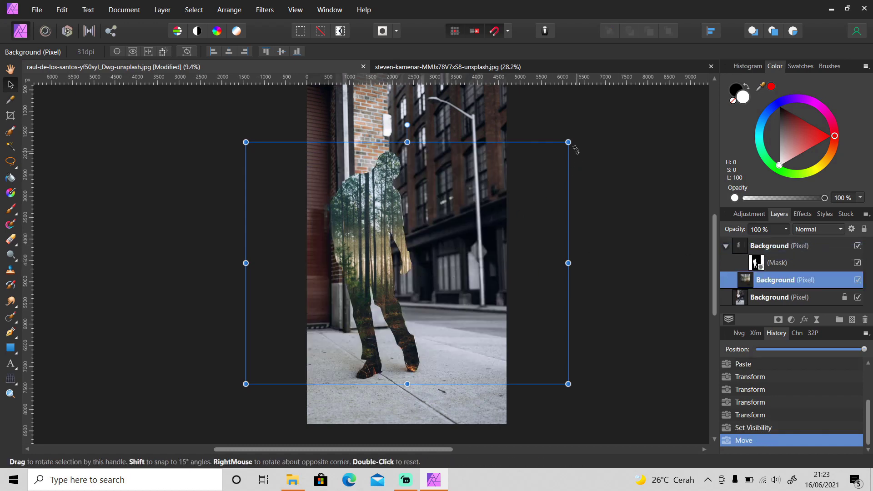
{"action": "left_click_drag", "start_coordinate": [568, 142], "coordinate": [562, 146]}
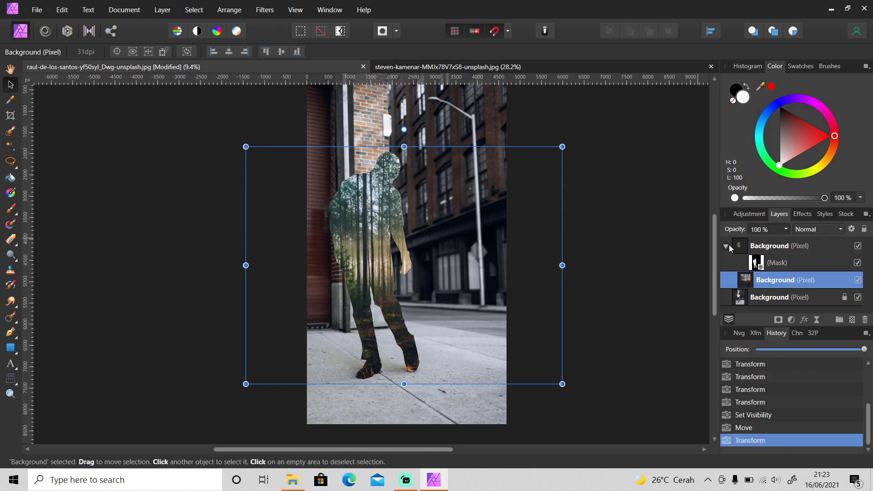
{"action": "left_click", "coordinate": [621, 256]}
Preview blend modes on the nested forest layer, set it to Darken, and deselect the layer
{"action": "key", "text": "z"}
{"action": "scroll", "coordinate": [378, 268], "scroll_direction": "down", "scroll_amount": 1}
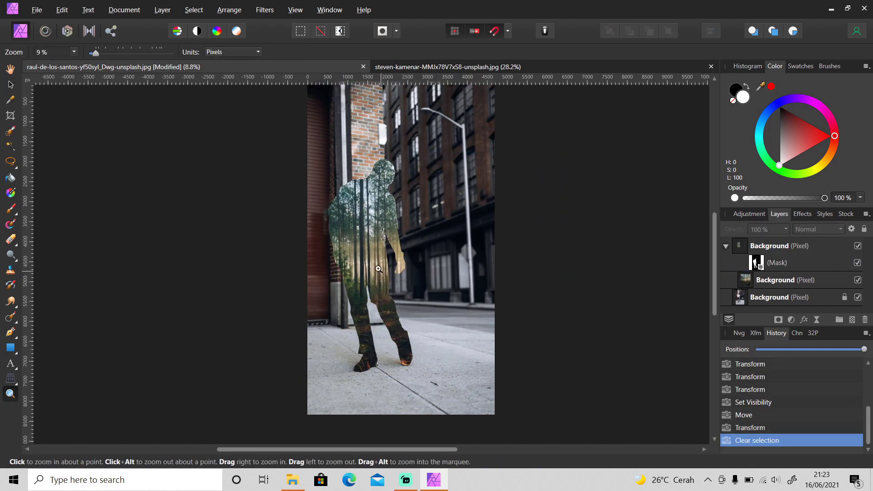
{"action": "left_click", "coordinate": [781, 287]}
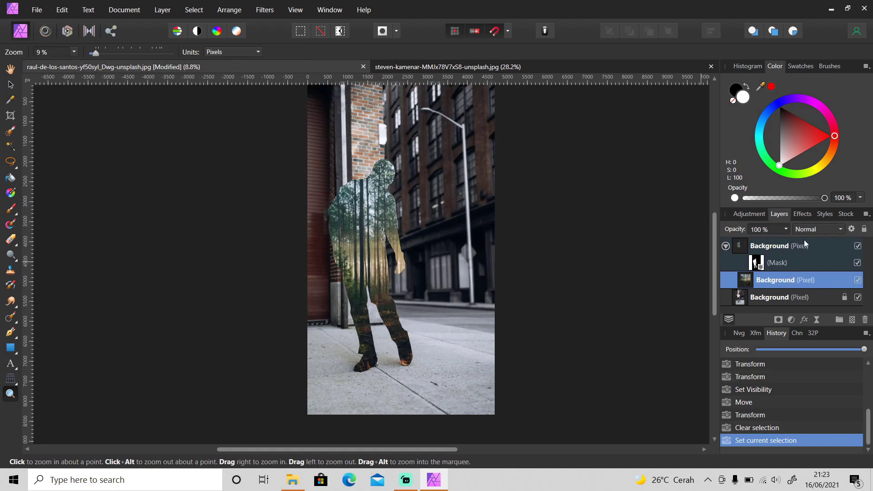
{"action": "left_click", "coordinate": [816, 229]}
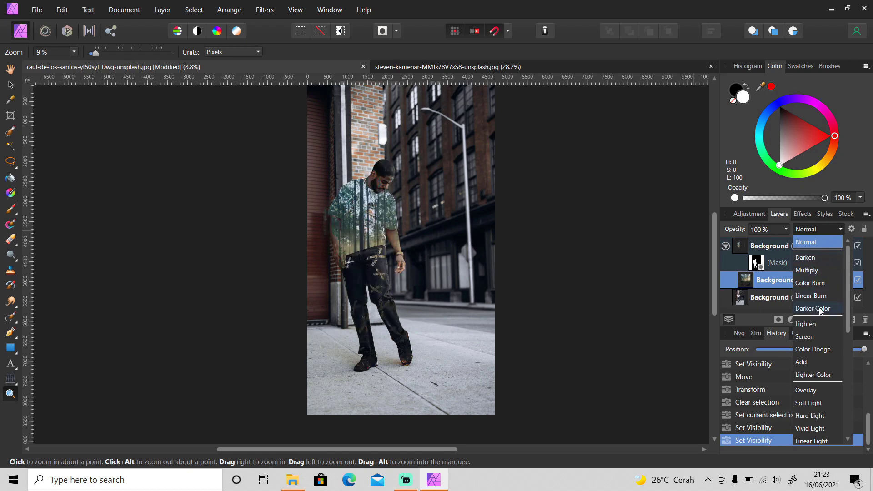
{"action": "left_click_drag", "start_coordinate": [847, 302], "coordinate": [842, 332]}
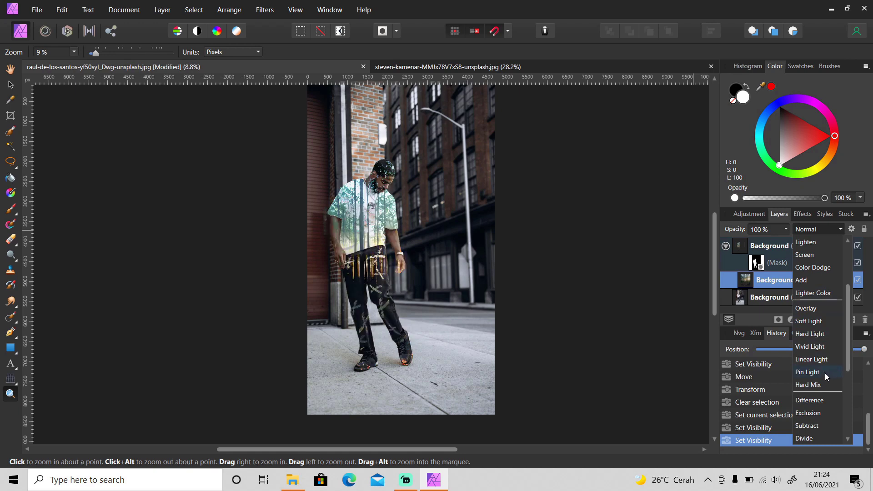
{"action": "left_click_drag", "start_coordinate": [845, 359], "coordinate": [846, 423]}
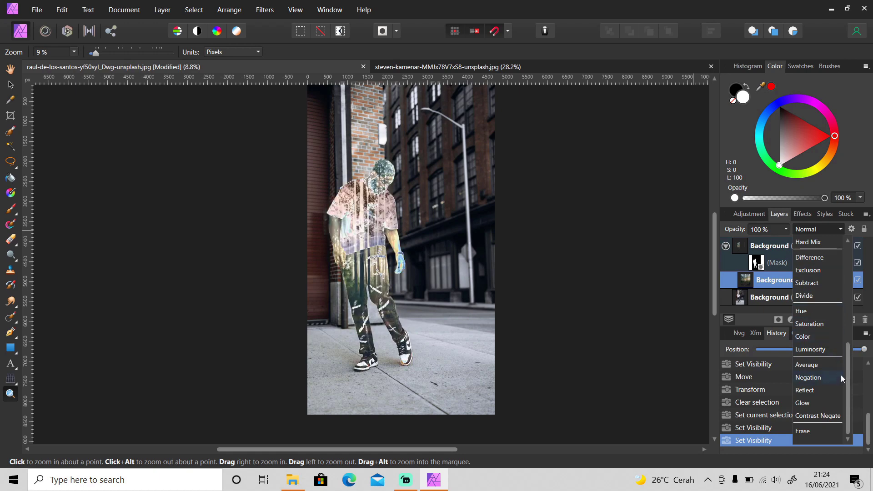
{"action": "left_click_drag", "start_coordinate": [845, 375], "coordinate": [849, 259]}
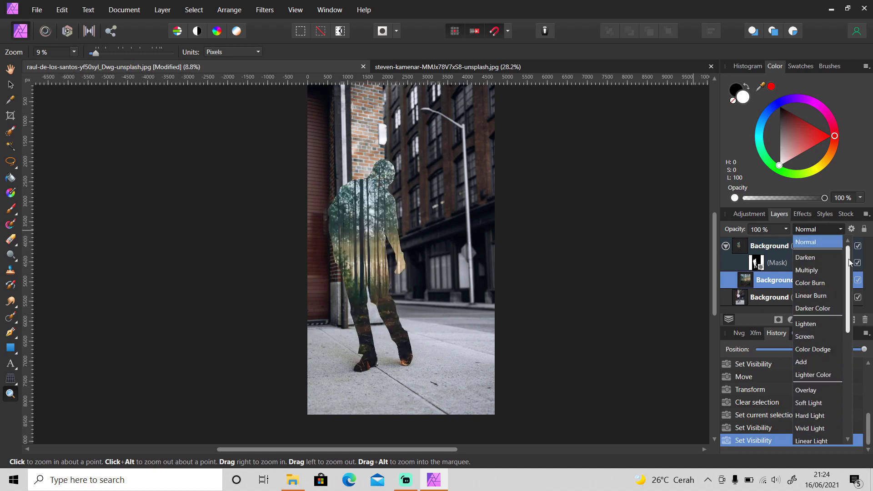
{"action": "left_click", "coordinate": [824, 257]}
{"action": "key", "text": "v"}
{"action": "left_click", "coordinate": [600, 270]}
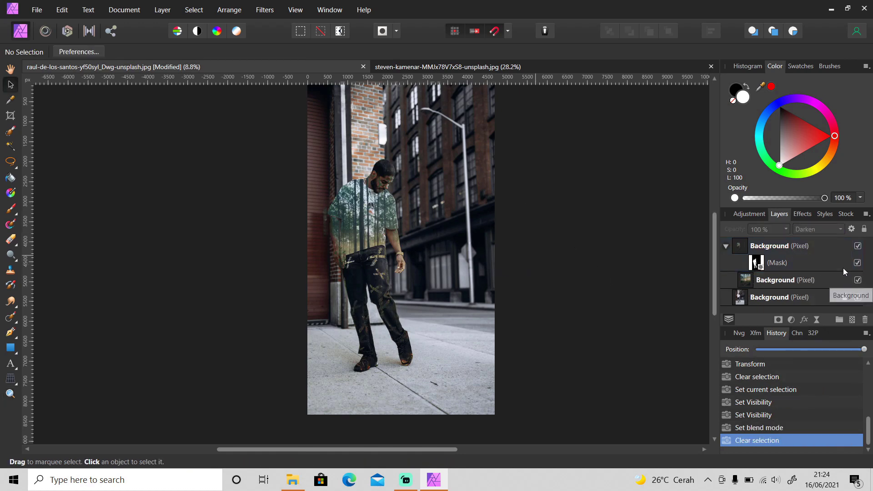
Compare the man with and without the forest blend by hiding and showing the nested forest layer
{"action": "left_click", "coordinate": [858, 280]}
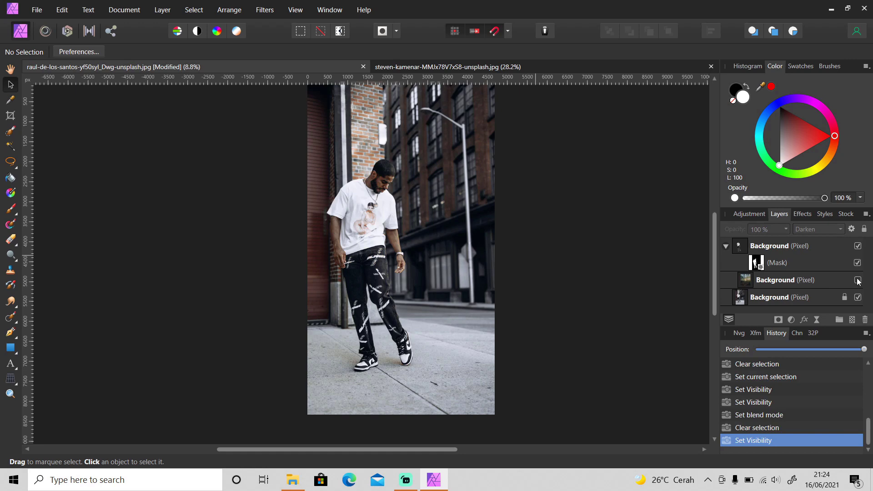
{"action": "left_click", "coordinate": [858, 280]}
{"action": "key", "text": "z"}
{"action": "scroll", "coordinate": [484, 286], "scroll_direction": "down", "scroll_amount": 1}
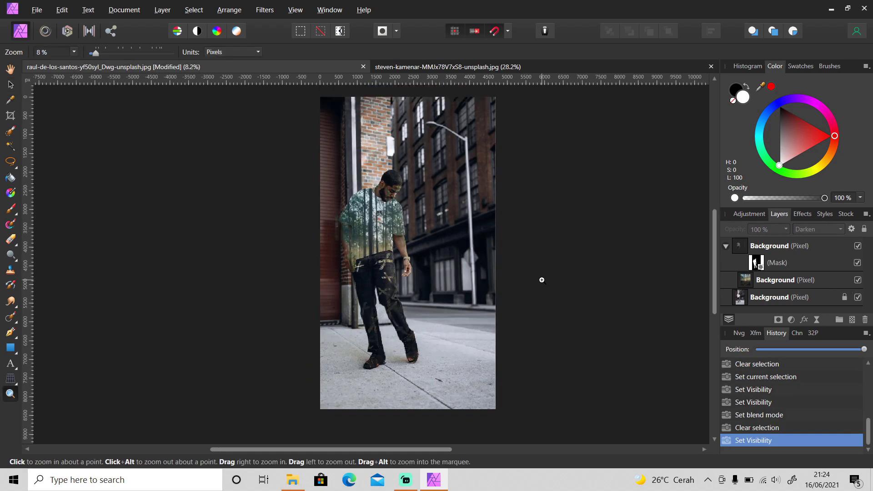
Open the downloaded photo of the person in a red cap crossing the street and duplicate its layer
{"action": "left_click", "coordinate": [292, 480]}
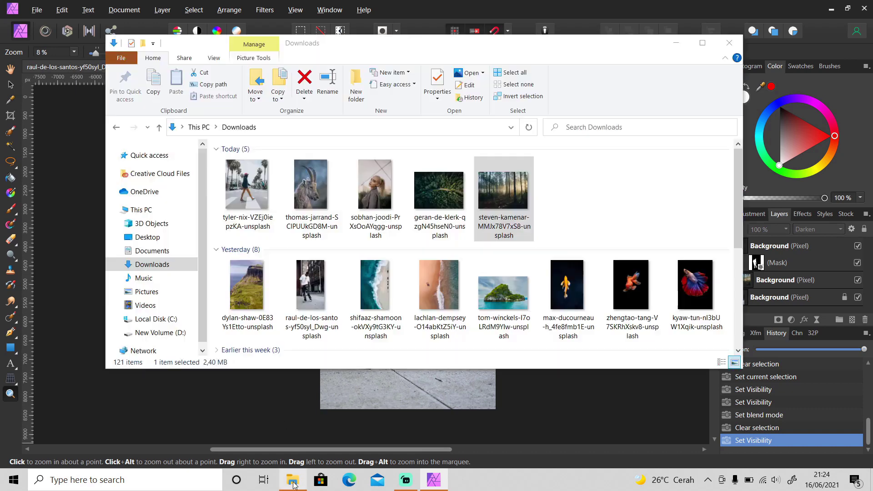
{"action": "left_click_drag", "start_coordinate": [248, 200], "coordinate": [779, 426]}
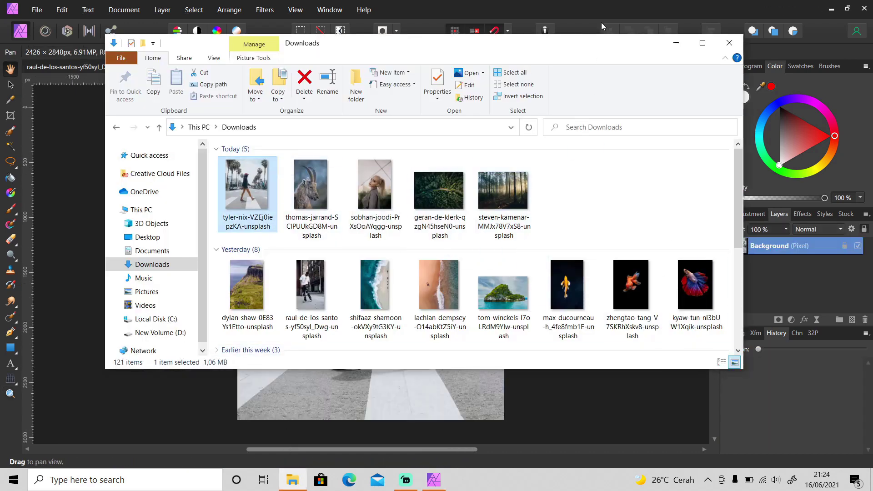
{"action": "left_click", "coordinate": [602, 9]}
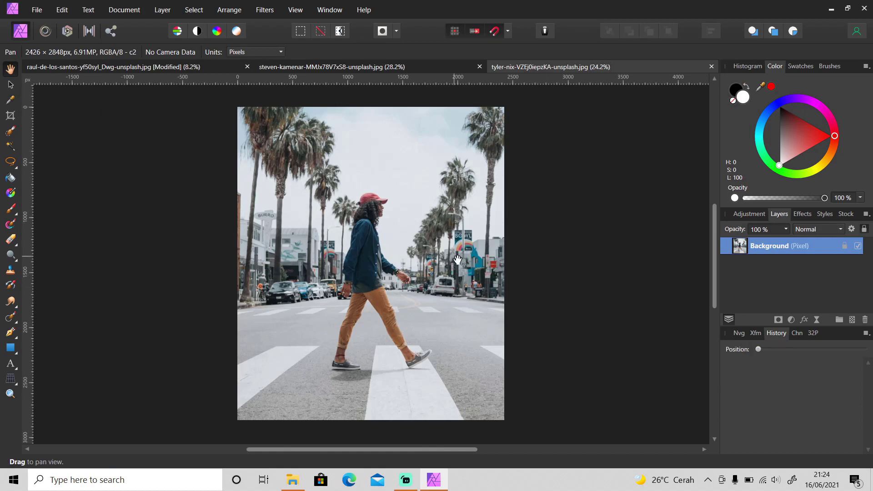
{"action": "key", "text": "ctrl+j"}
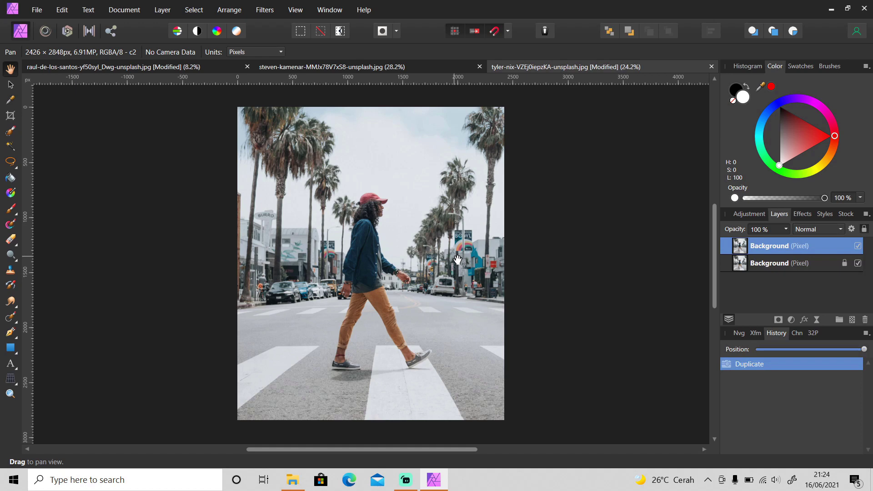
Outline the walking person's rear shoe and the back edge of the rear leg with a polygonal freehand selection
{"action": "key", "text": "z"}
{"action": "left_click", "coordinate": [345, 371]}
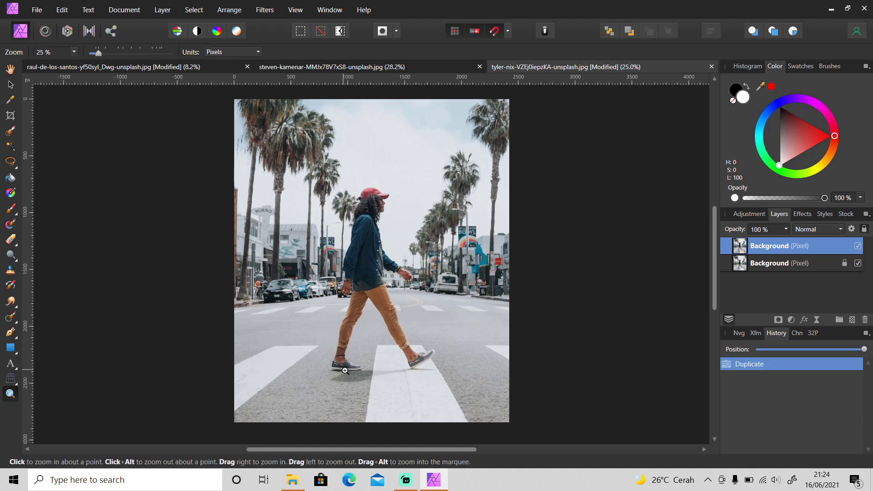
{"action": "left_click", "coordinate": [344, 371]}
{"action": "key", "text": "l"}
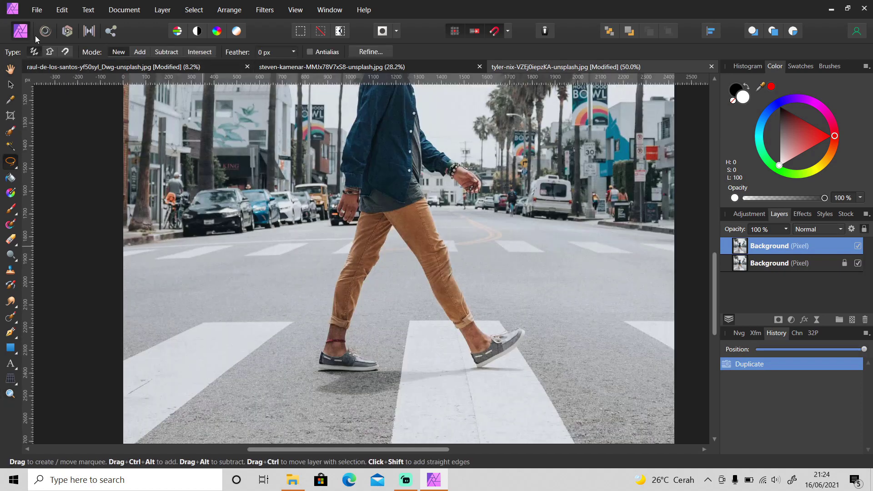
{"action": "left_click", "coordinate": [50, 52]}
{"action": "left_click", "coordinate": [373, 370]}
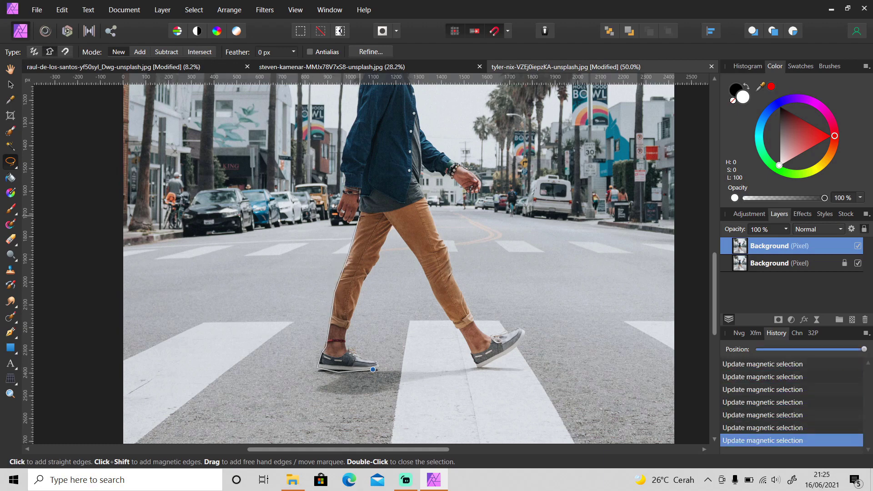
{"action": "double_click", "coordinate": [361, 214]}
Add the hands, torso, head and front leg to the selection by tracing the rest of the person's outline
{"action": "left_click", "coordinate": [359, 202]}
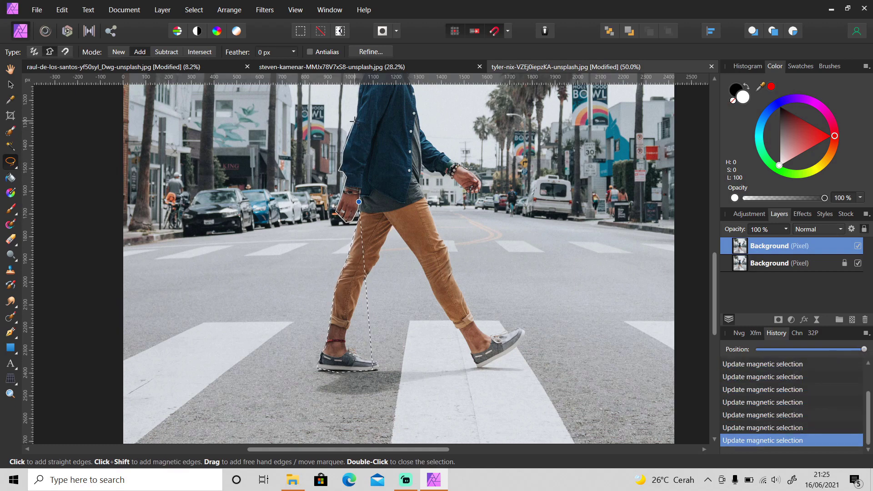
{"action": "scroll", "coordinate": [714, 290], "scroll_direction": "up", "scroll_amount": 2}
{"action": "scroll", "coordinate": [714, 290], "scroll_direction": "up", "scroll_amount": 5}
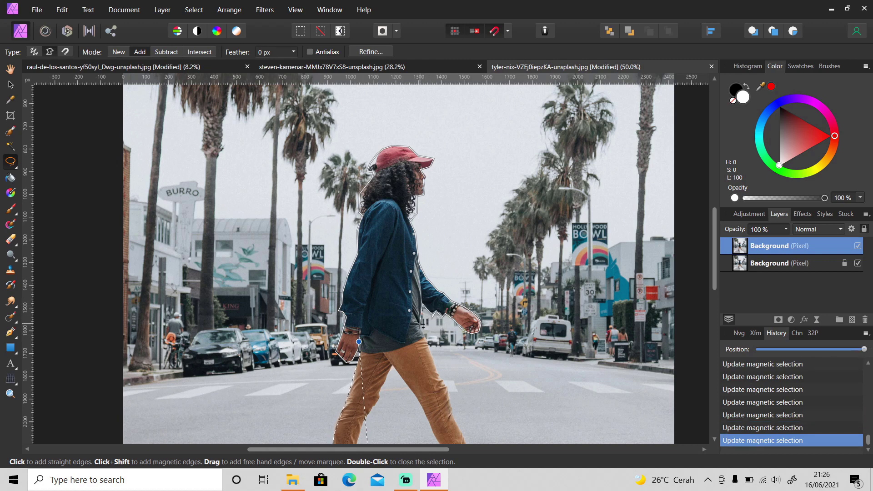
{"action": "scroll", "coordinate": [423, 318], "scroll_direction": "down", "scroll_amount": 3}
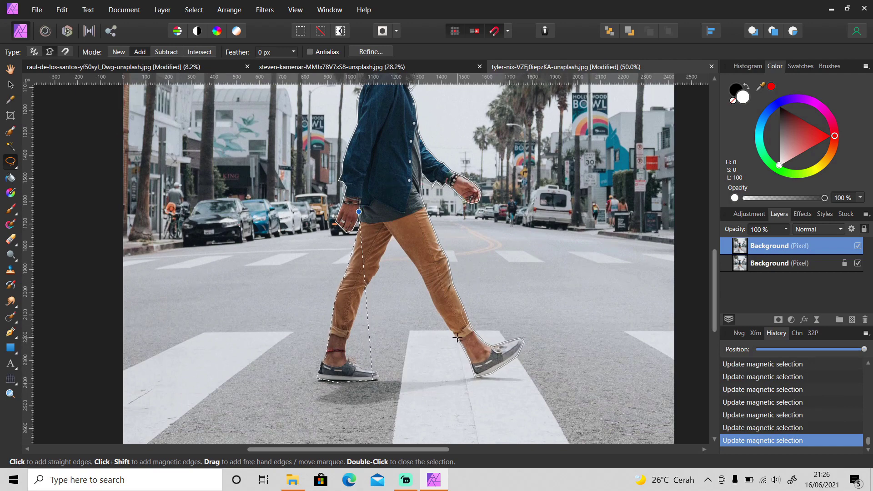
{"action": "double_click", "coordinate": [368, 290]}
Subtract the patch of road between the rear leg and the rear shoe's toe from the selection
{"action": "left_click", "coordinate": [166, 52]}
{"action": "left_click", "coordinate": [375, 375]}
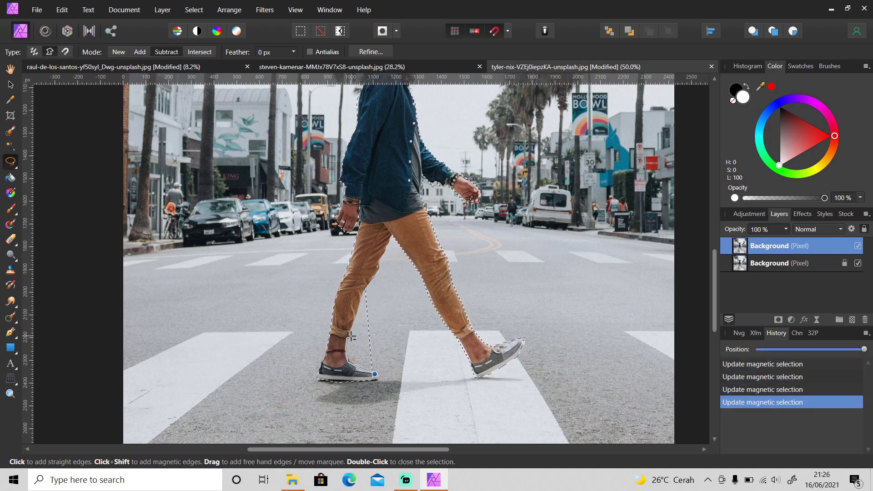
{"action": "double_click", "coordinate": [384, 370]}
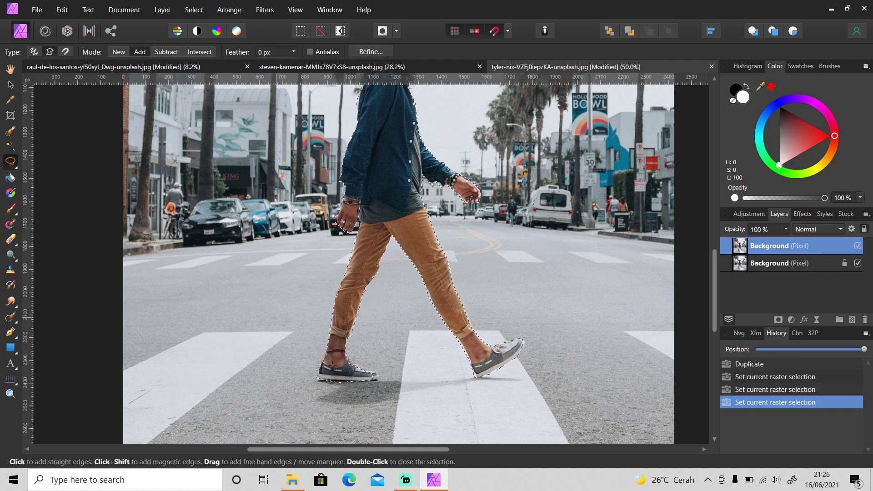
Tidy the selection at the rear shoe's toe by adding the missed sole edge and subtracting the excess
{"action": "left_click", "coordinate": [373, 384]}
{"action": "left_click", "coordinate": [379, 376]}
{"action": "left_click", "coordinate": [365, 373]}
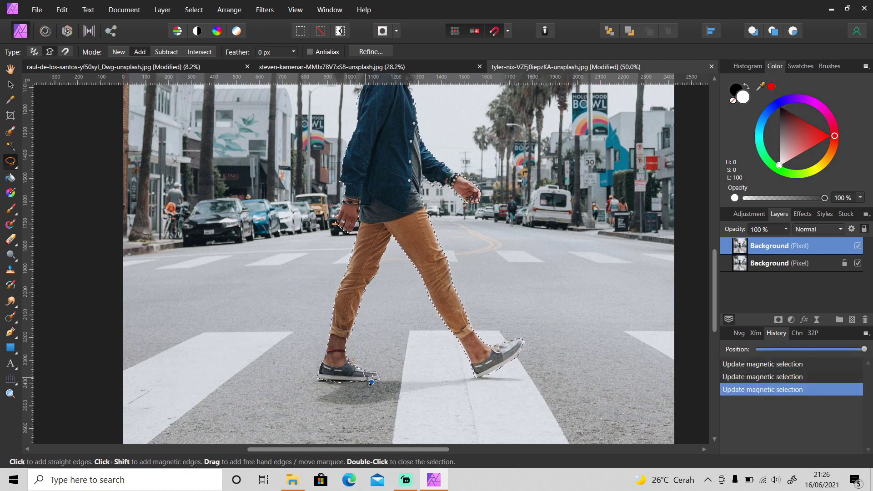
{"action": "left_click", "coordinate": [373, 384]}
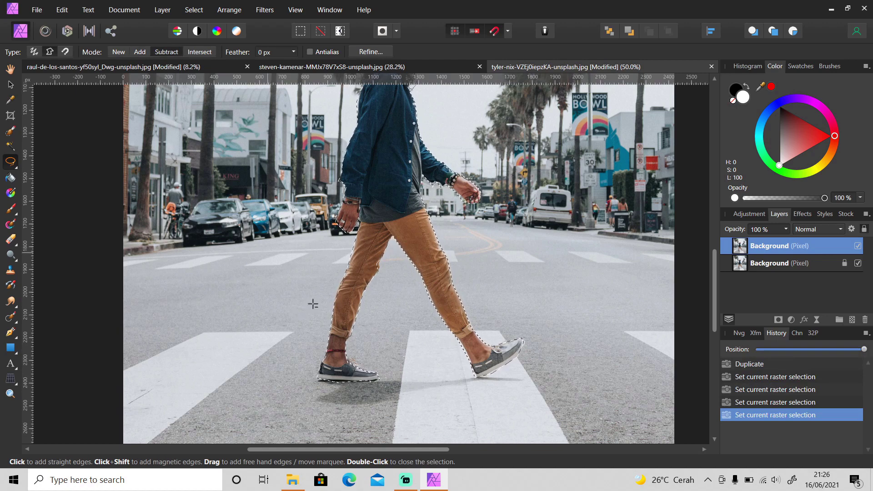
{"action": "left_click", "coordinate": [383, 386]}
{"action": "left_click", "coordinate": [384, 387]}
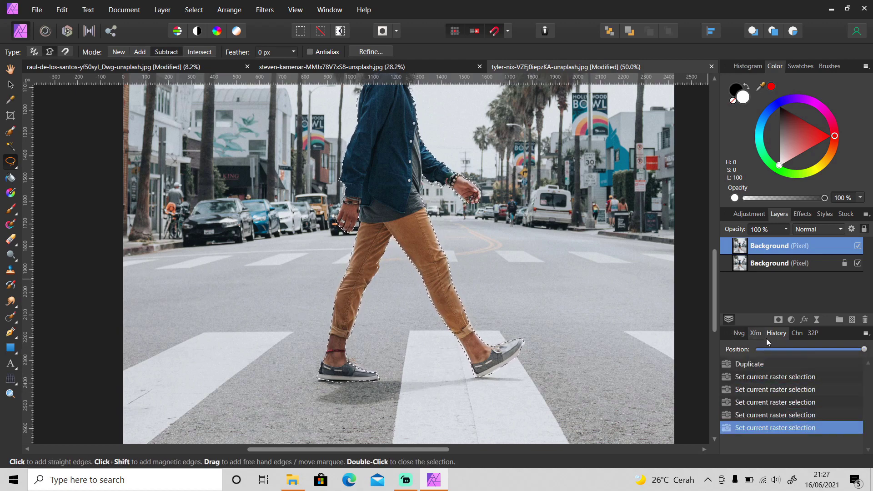
Mask the duplicated layer with the person-shaped selection and deselect
{"action": "left_click", "coordinate": [778, 320]}
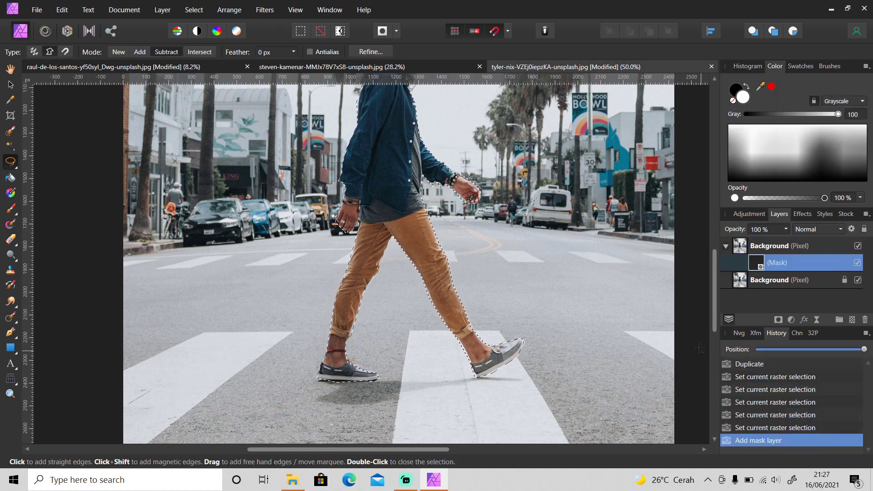
{"action": "key", "text": "ctrl+d"}
{"action": "key", "text": "z"}
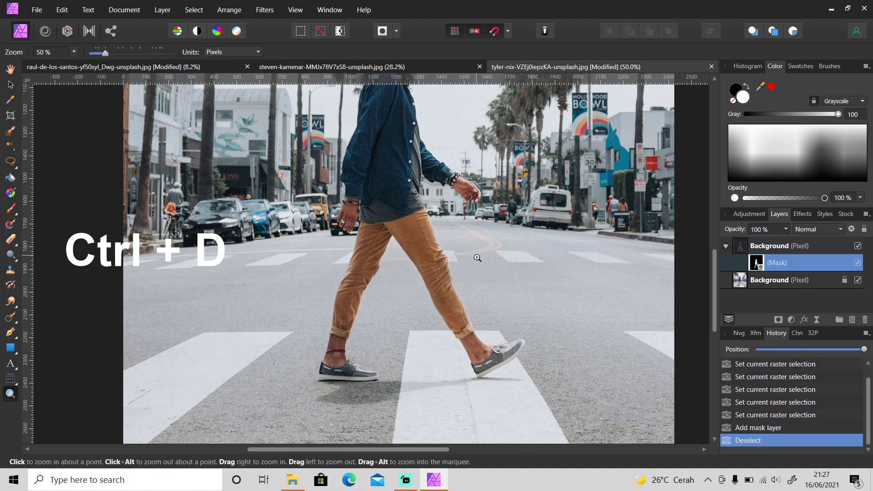
Pick the downloaded aerial photo of turquoise waves on a beach as an image for the person's silhouette
{"action": "left_click", "coordinate": [463, 206], "text": "alt"}
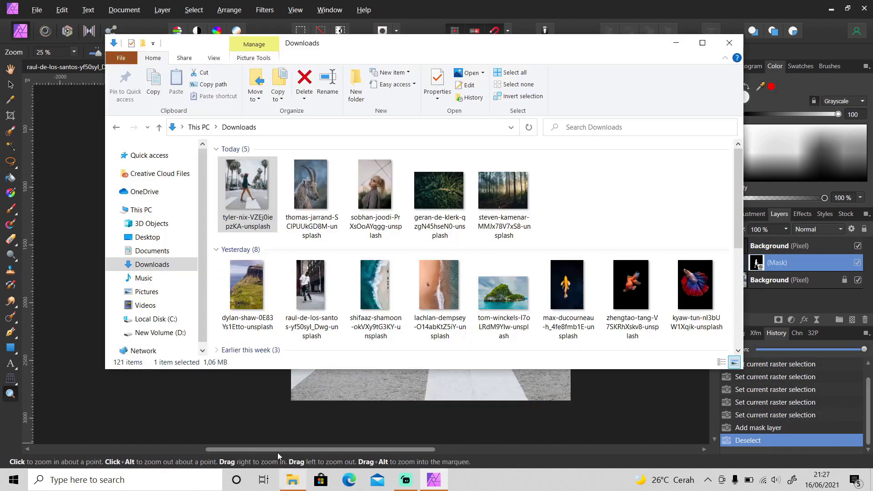
{"action": "left_click", "coordinate": [292, 480]}
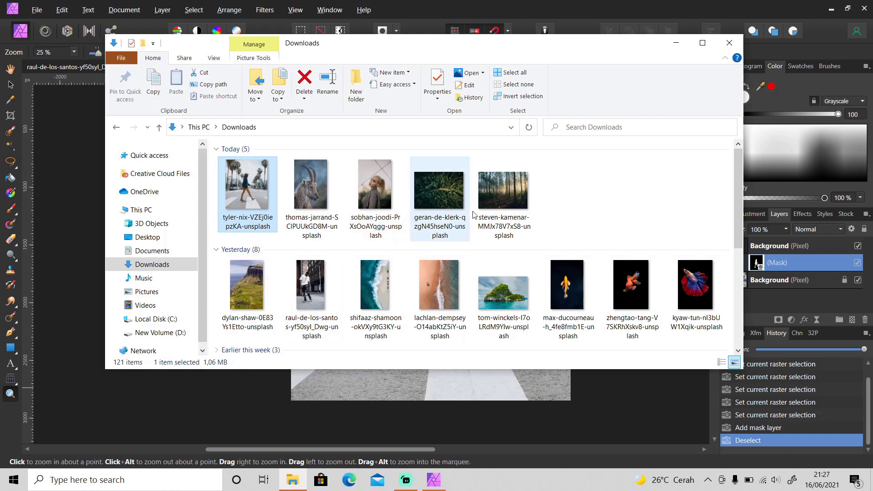
{"action": "left_click", "coordinate": [372, 309]}
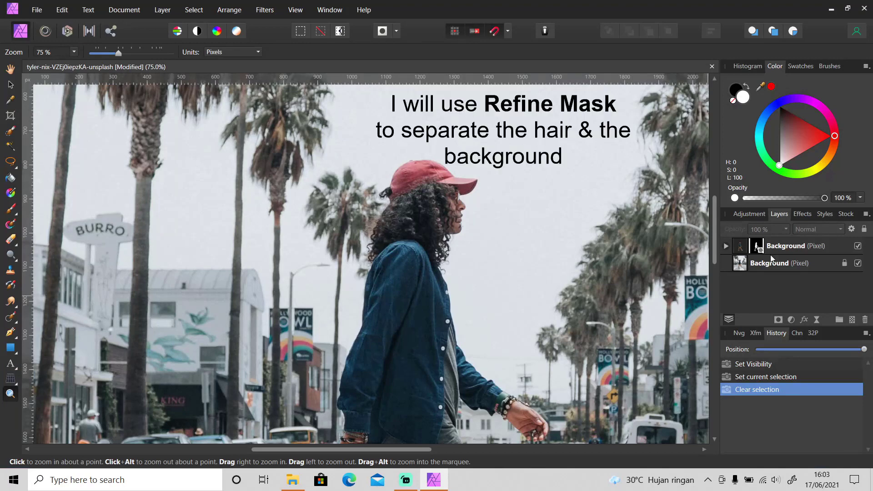
Refine the walking person's mask with the Matte brush along the hair, neck and chin edges, and apply it with Mask output
{"action": "left_click", "coordinate": [782, 249]}
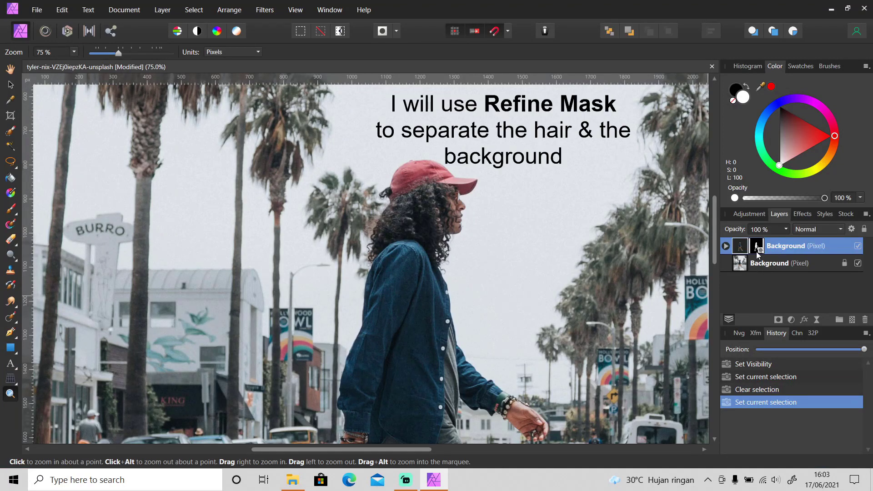
{"action": "left_click", "coordinate": [756, 248]}
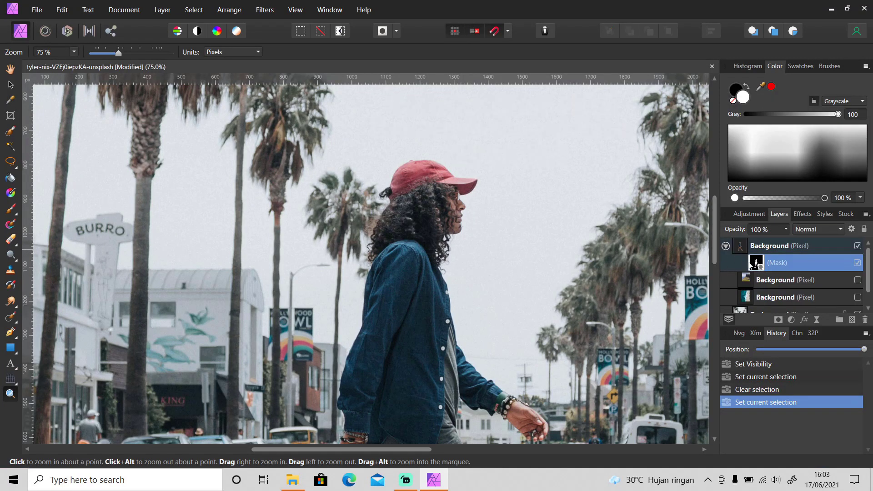
{"action": "right_click", "coordinate": [756, 262]}
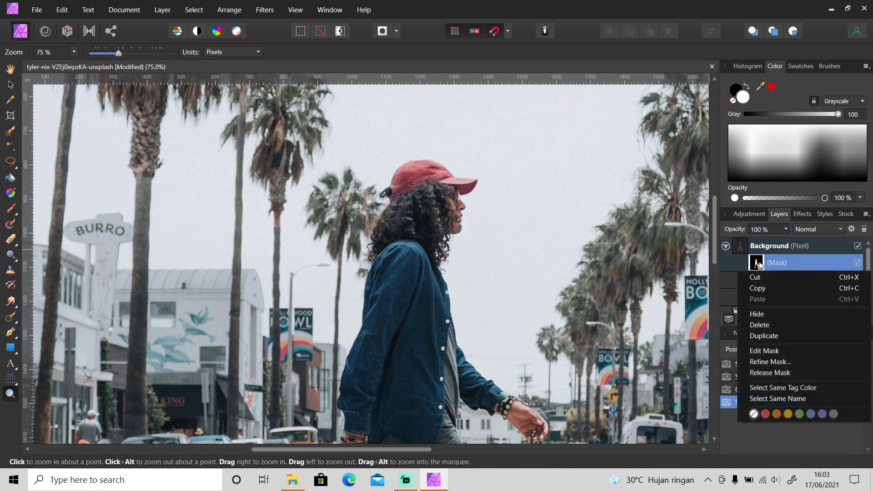
{"action": "left_click", "coordinate": [772, 363]}
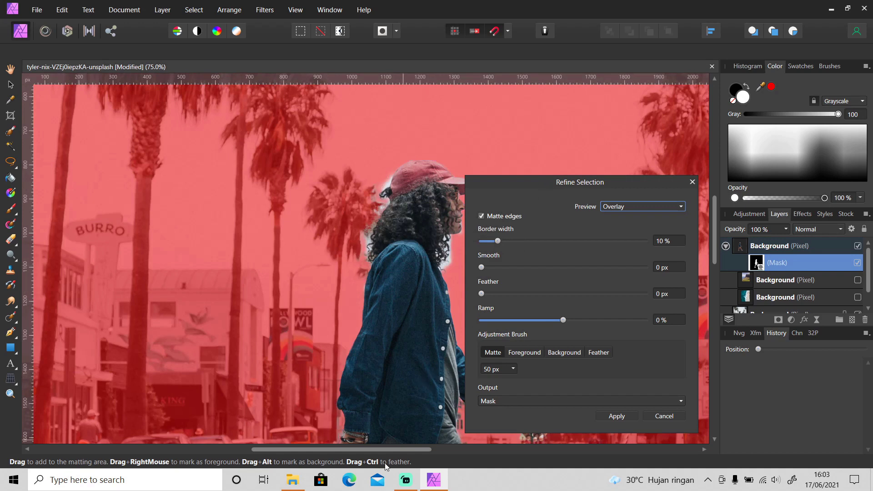
{"action": "left_click_drag", "start_coordinate": [388, 451], "coordinate": [417, 450]}
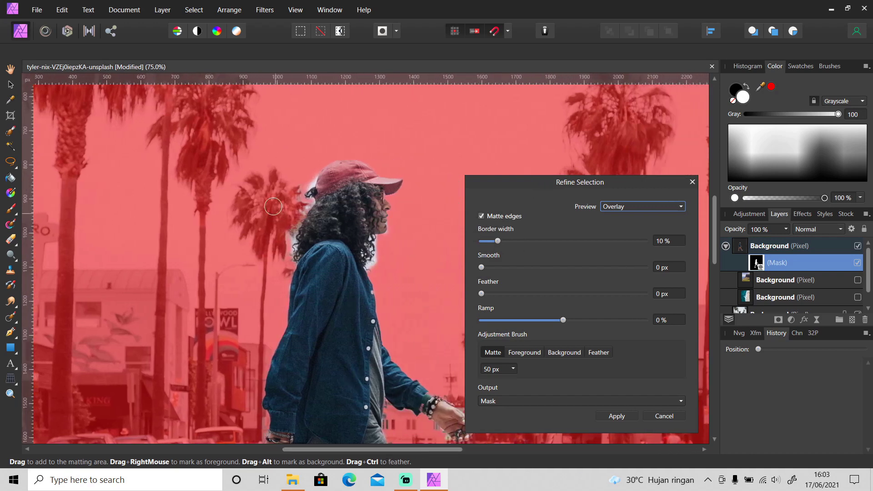
{"action": "left_click_drag", "start_coordinate": [295, 237], "coordinate": [313, 181]}
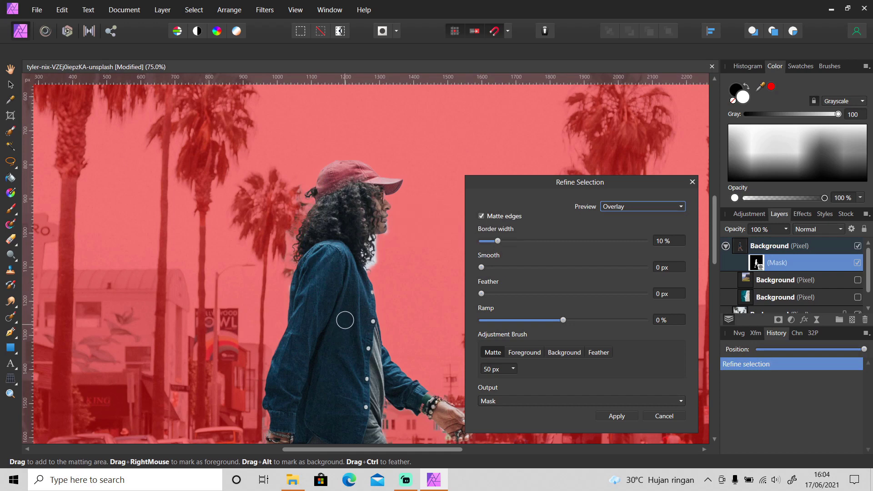
{"action": "mouse_move", "coordinate": [372, 269]}
{"action": "left_mouse_down"}
{"action": "mouse_move", "coordinate": [376, 237]}
{"action": "mouse_move", "coordinate": [373, 248]}
{"action": "left_mouse_up"}
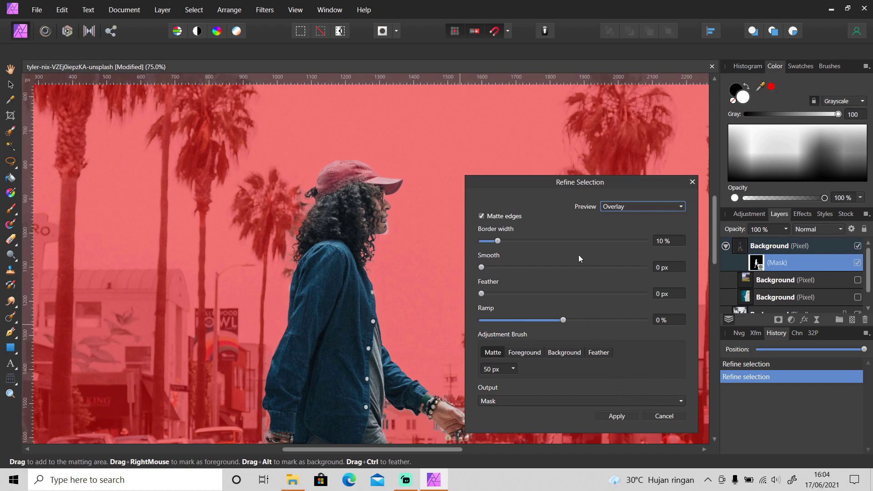
{"action": "left_click_drag", "start_coordinate": [386, 225], "coordinate": [384, 234]}
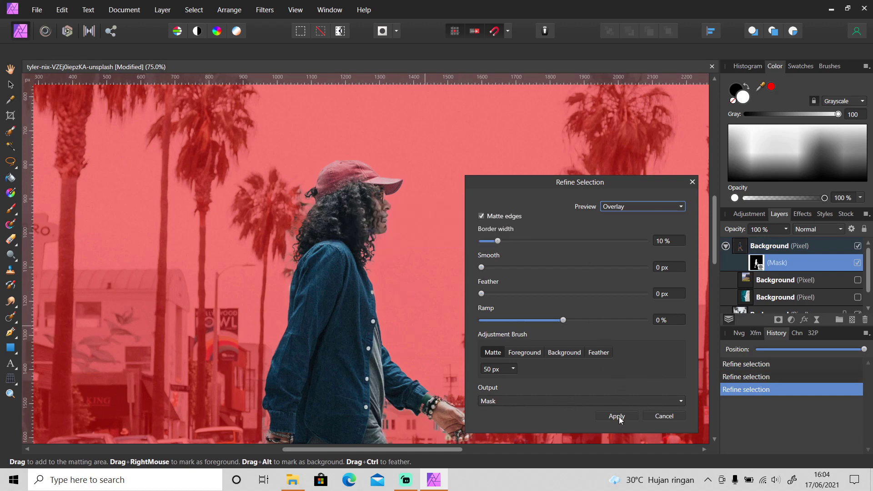
{"action": "left_click", "coordinate": [617, 416]}
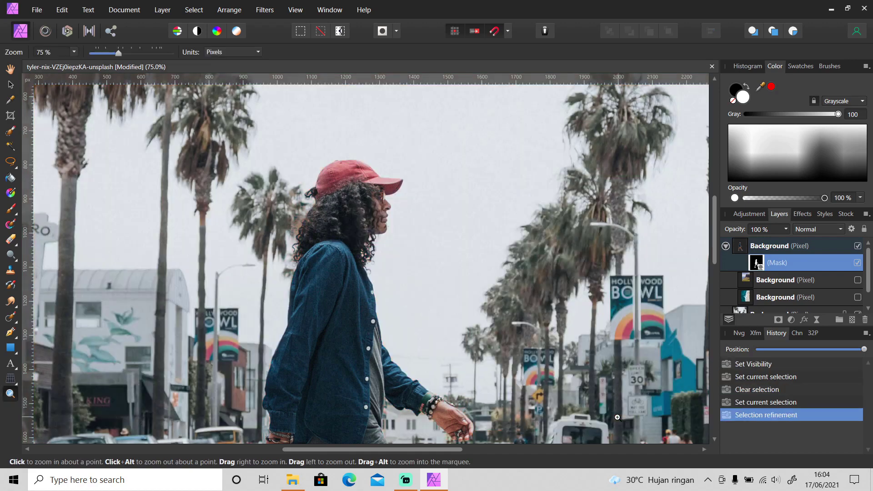
Preview the cliff layer and the wave layer one at a time inside the refined silhouette, hiding each again
{"action": "left_click", "coordinate": [858, 280]}
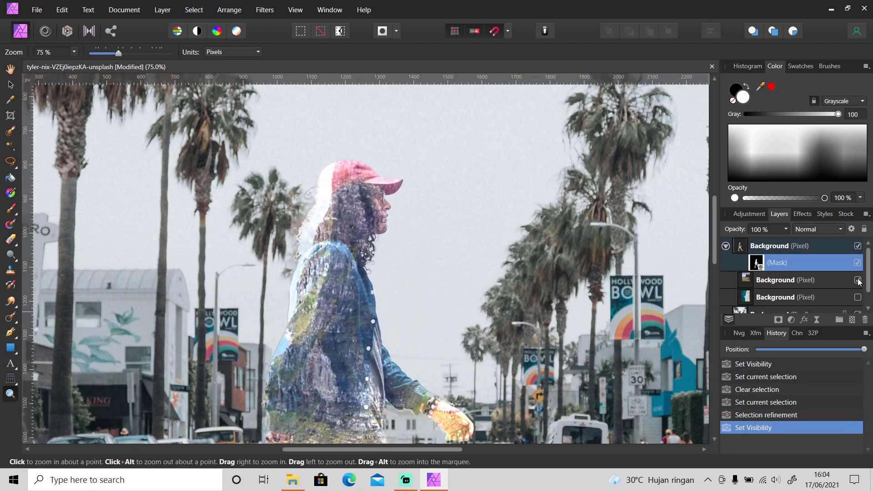
{"action": "left_click", "coordinate": [858, 281]}
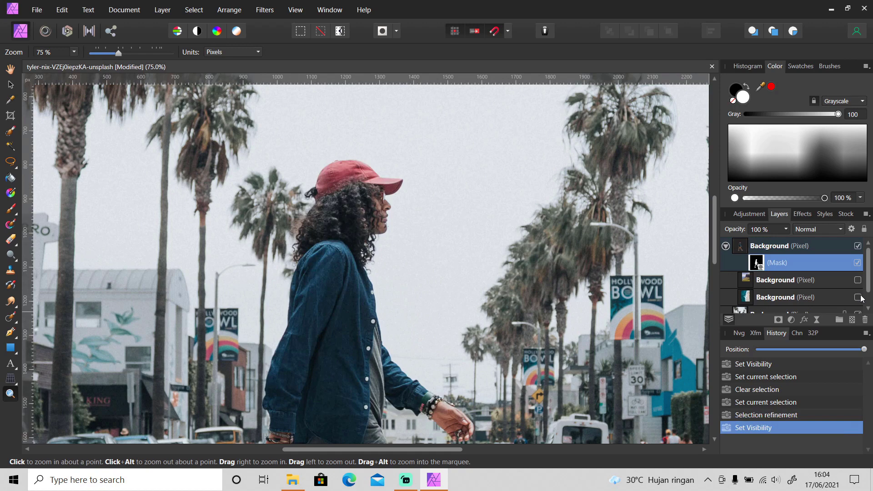
{"action": "left_click", "coordinate": [858, 297]}
{"action": "left_click", "coordinate": [858, 298]}
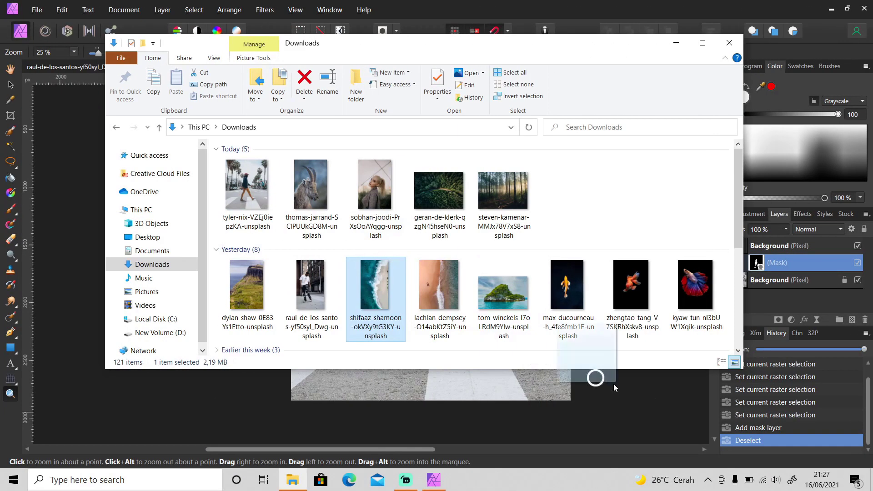
Open the aerial wave photo, copy it and paste it as a new layer into the crosswalk photo document
{"action": "key", "text": "Return"}
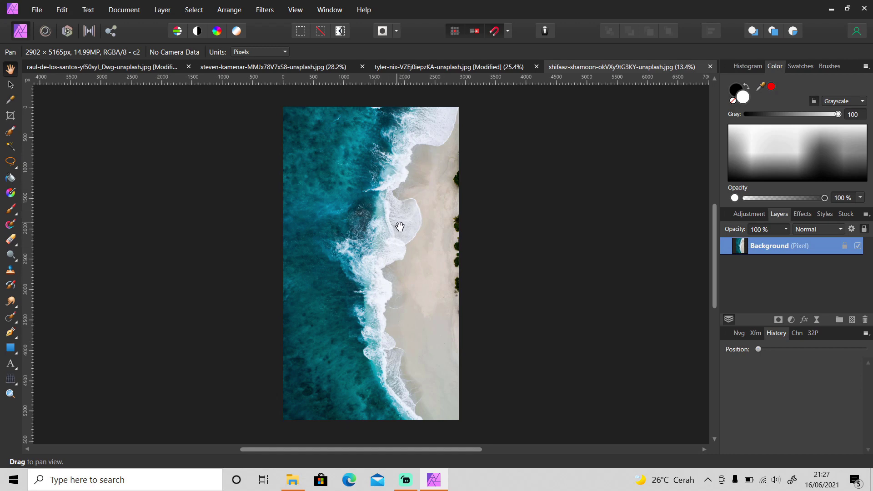
{"action": "left_click", "coordinate": [449, 66]}
{"action": "key", "text": "z"}
{"action": "key", "text": "ctrl+v"}
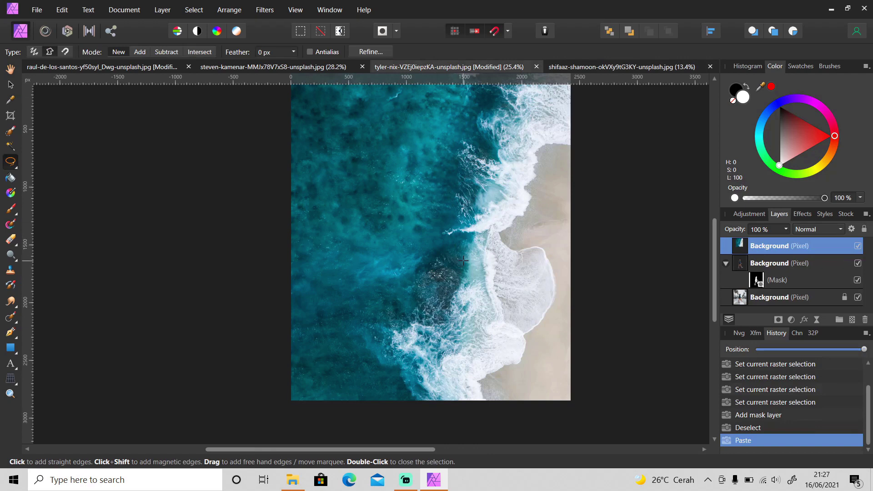
{"action": "mouse_move", "coordinate": [463, 261]}
{"action": "left_mouse_down"}
{"action": "mouse_move", "coordinate": [423, 262]}
{"action": "mouse_move", "coordinate": [450, 264]}
{"action": "left_mouse_up"}
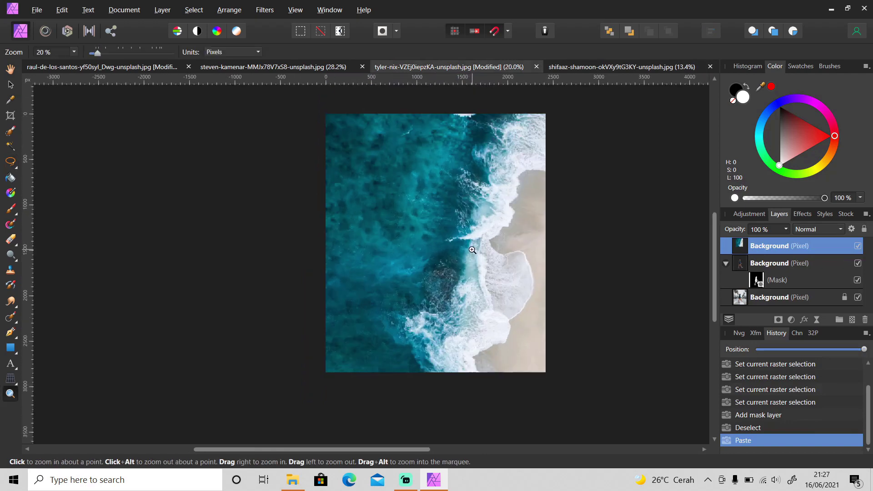
Scale down the wave image over the walking person and nest it inside the masked layer
{"action": "key", "text": "v"}
{"action": "left_click_drag", "start_coordinate": [590, 114], "coordinate": [529, 218]}
{"action": "left_click_drag", "start_coordinate": [494, 266], "coordinate": [501, 163]}
{"action": "left_click_drag", "start_coordinate": [790, 250], "coordinate": [785, 265]}
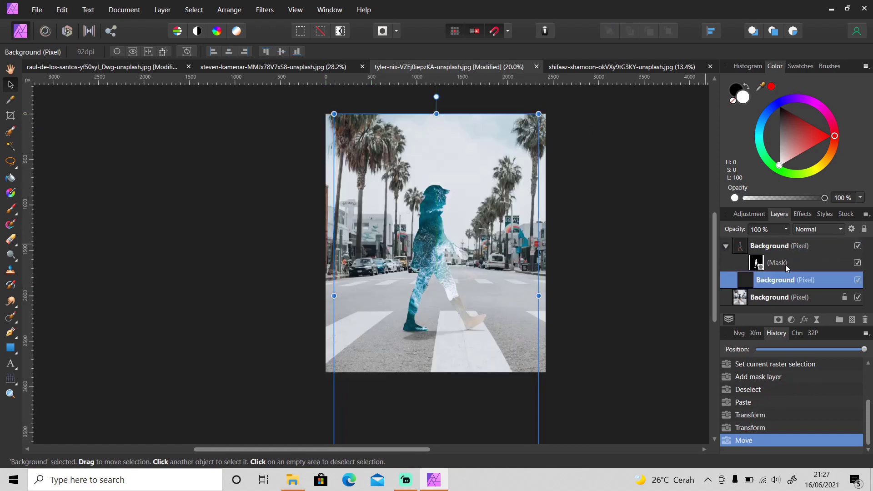
Set the wave layer's blend mode to Screen and shift the image upward within the silhouette
{"action": "left_click", "coordinate": [811, 230]}
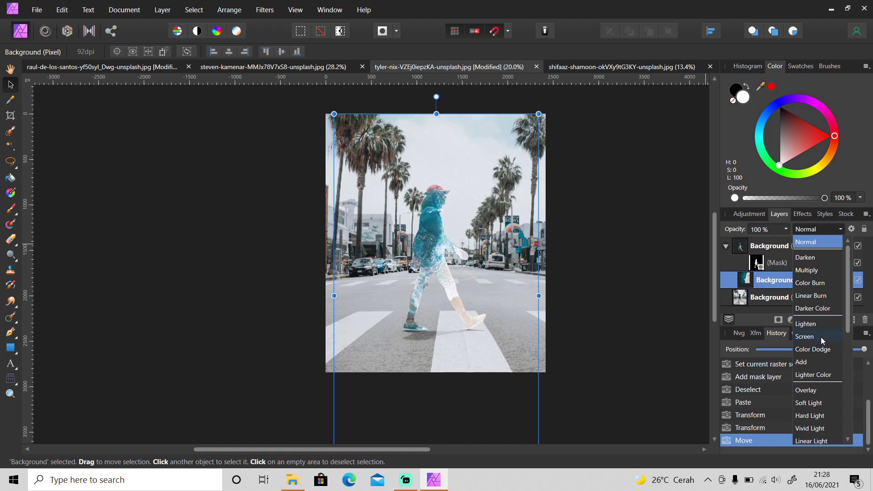
{"action": "left_click", "coordinate": [822, 341]}
{"action": "left_click_drag", "start_coordinate": [465, 300], "coordinate": [466, 272]}
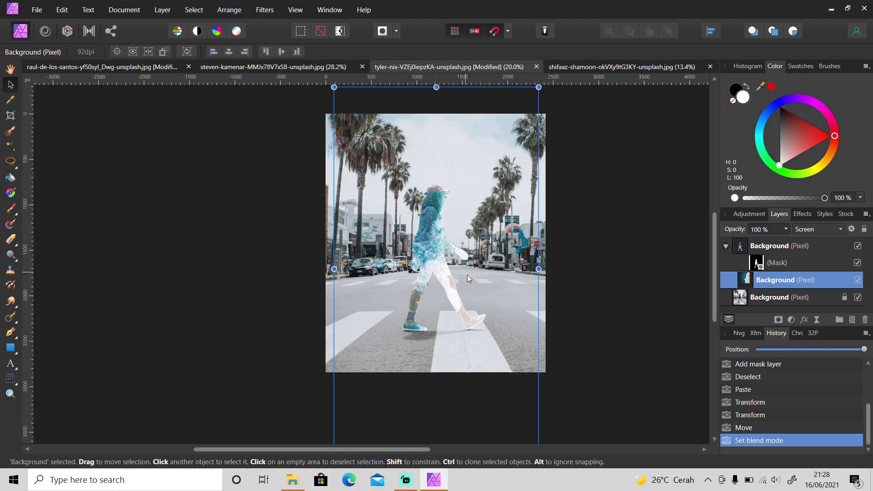
{"action": "left_click", "coordinate": [584, 283]}
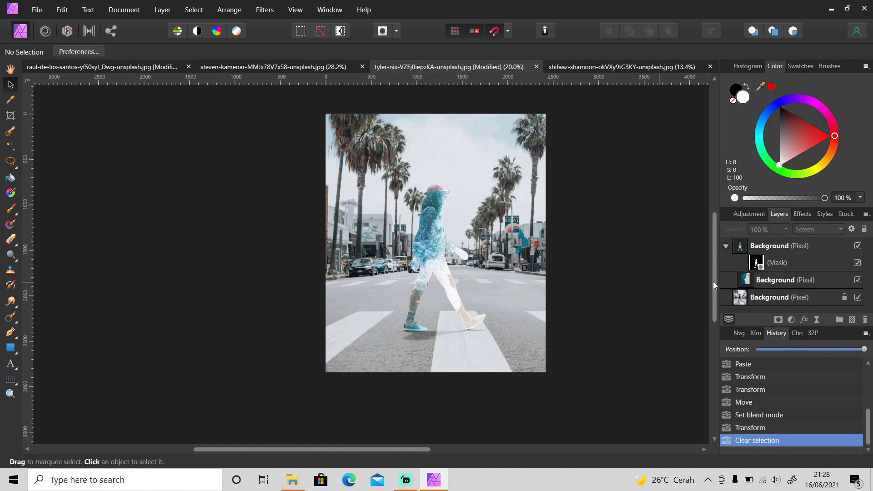
Preview other blend modes on the wave layer, keep Screen and deselect the layer
{"action": "left_click", "coordinate": [792, 282]}
{"action": "left_click", "coordinate": [817, 227]}
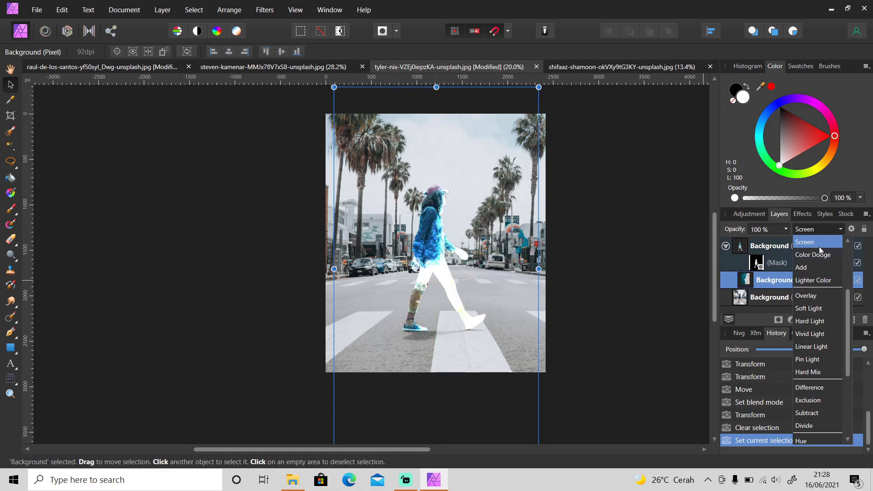
{"action": "scroll", "coordinate": [828, 246], "scroll_direction": "up", "scroll_amount": 1}
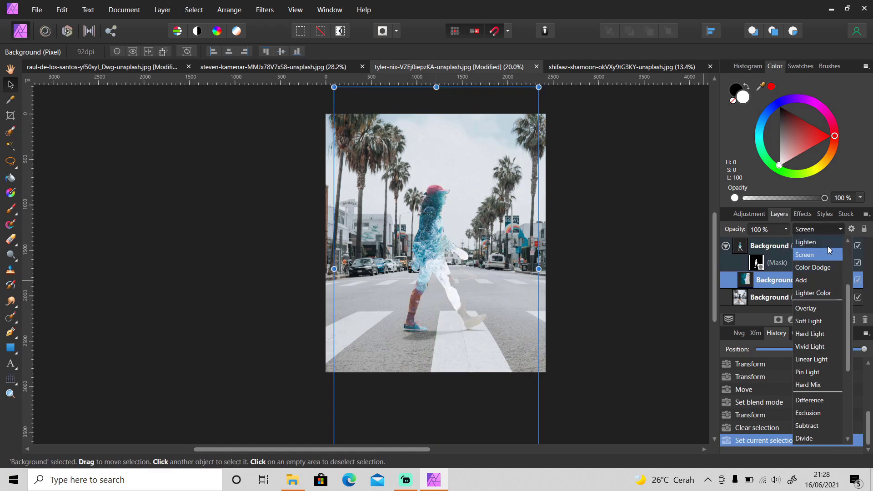
{"action": "left_click", "coordinate": [828, 255]}
{"action": "left_click", "coordinate": [583, 283]}
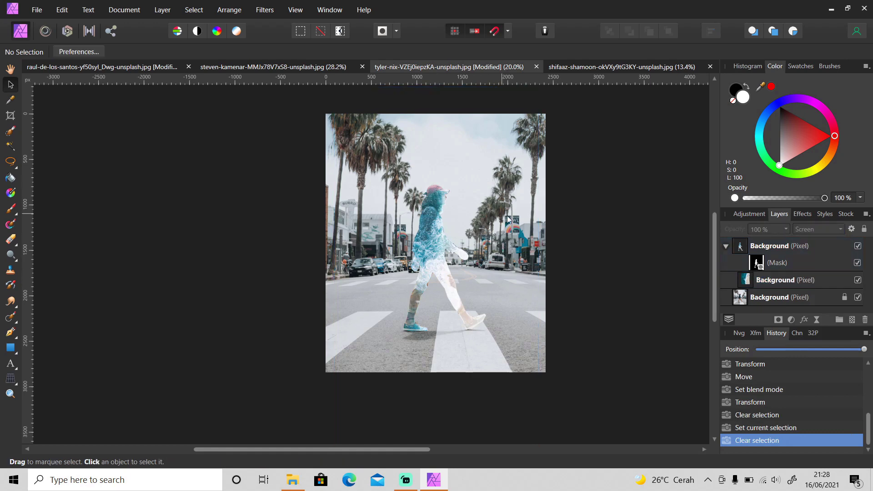
Open the downloaded photo of a grassy coastal cliff, copy it and paste it into the crosswalk photo document
{"action": "left_click", "coordinate": [293, 480]}
{"action": "left_click", "coordinate": [260, 295]}
{"action": "left_click_drag", "start_coordinate": [282, 300], "coordinate": [757, 419]}
{"action": "left_click", "coordinate": [617, 9]}
{"action": "key", "text": "h"}
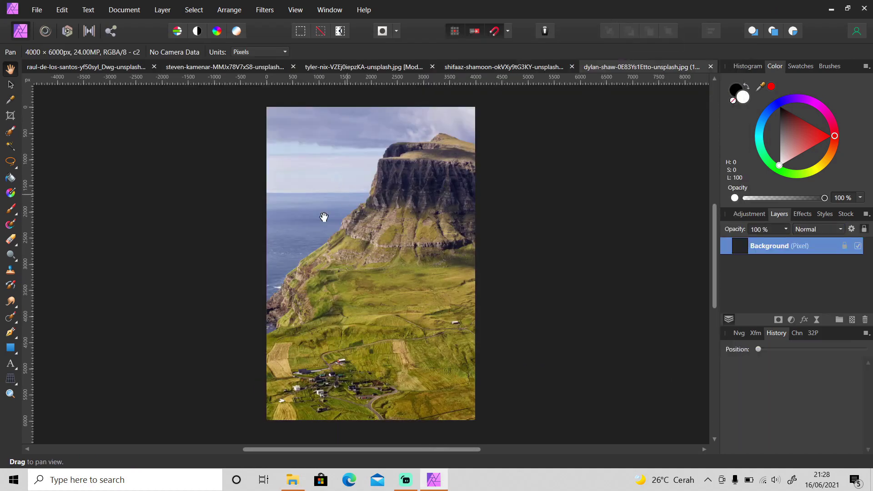
{"action": "left_click", "coordinate": [397, 68]}
{"action": "key", "text": "v"}
{"action": "key", "text": "ctrl+v"}
Scale and position the cliff image over the person inside the masked layer, with the wave layer hidden
{"action": "left_click_drag", "start_coordinate": [689, 115], "coordinate": [637, 195]}
{"action": "left_click_drag", "start_coordinate": [561, 259], "coordinate": [534, 198]}
{"action": "left_click_drag", "start_coordinate": [783, 246], "coordinate": [790, 271]}
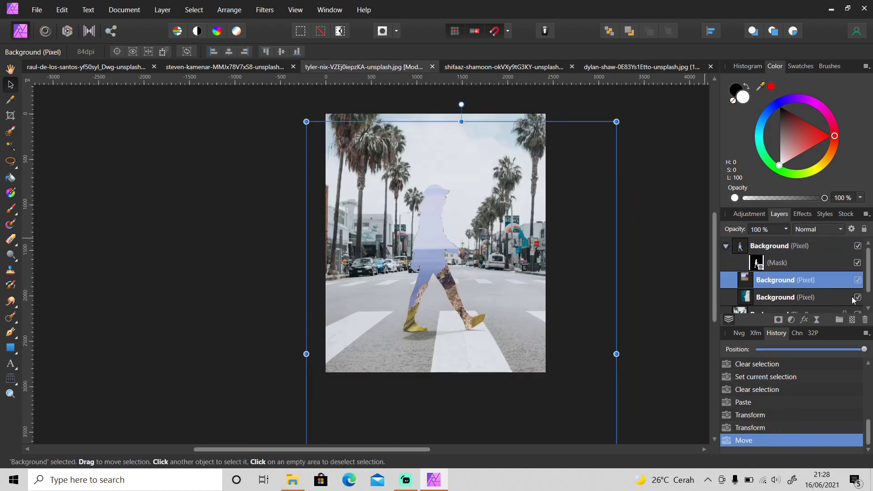
{"action": "left_click", "coordinate": [858, 298]}
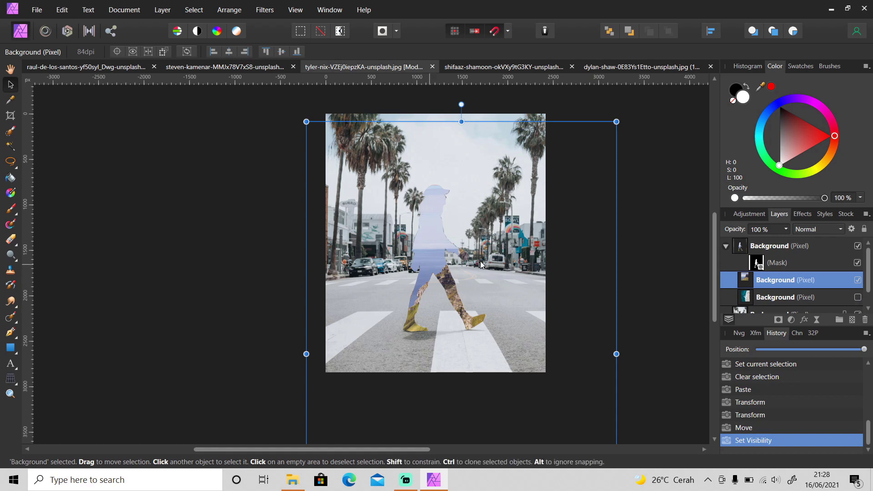
{"action": "left_click_drag", "start_coordinate": [464, 278], "coordinate": [431, 261]}
Set the cliff layer's blend mode to Add and fine-tune its position within the silhouette
{"action": "left_click", "coordinate": [816, 229]}
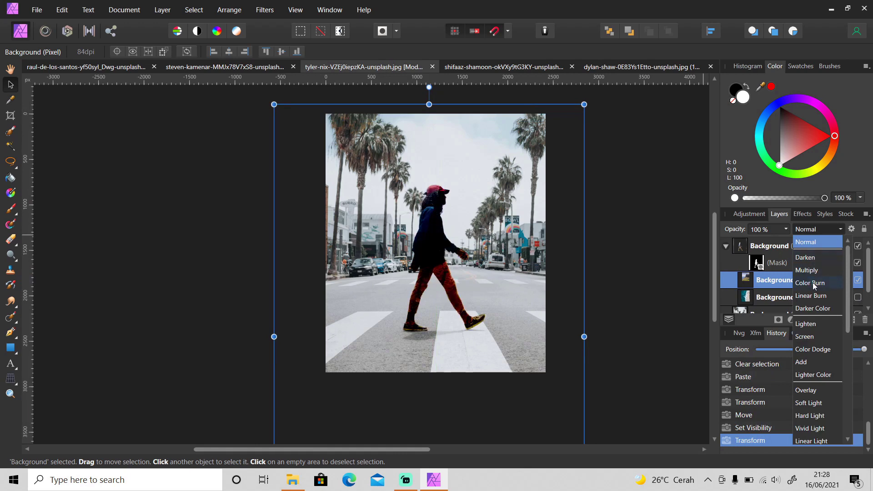
{"action": "left_click", "coordinate": [823, 362]}
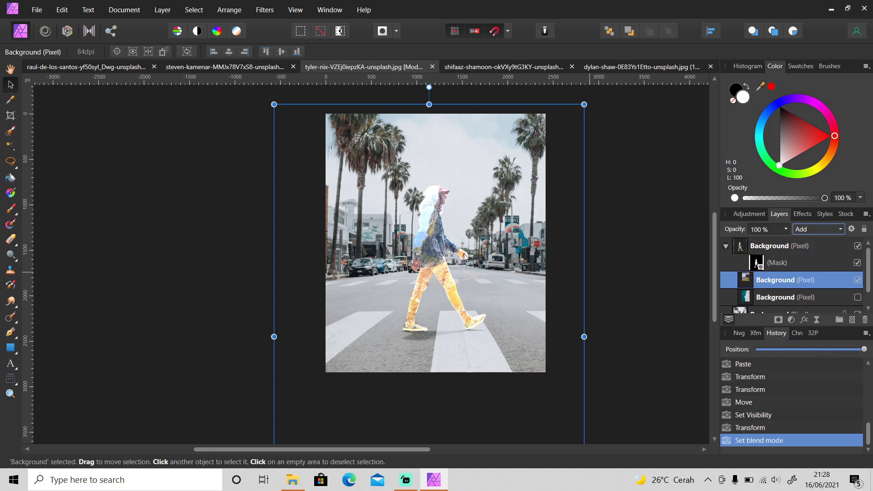
{"action": "mouse_move", "coordinate": [488, 293]}
{"action": "left_mouse_down"}
{"action": "mouse_move", "coordinate": [473, 281]}
{"action": "mouse_move", "coordinate": [479, 287]}
{"action": "left_mouse_up"}
{"action": "left_click", "coordinate": [622, 301]}
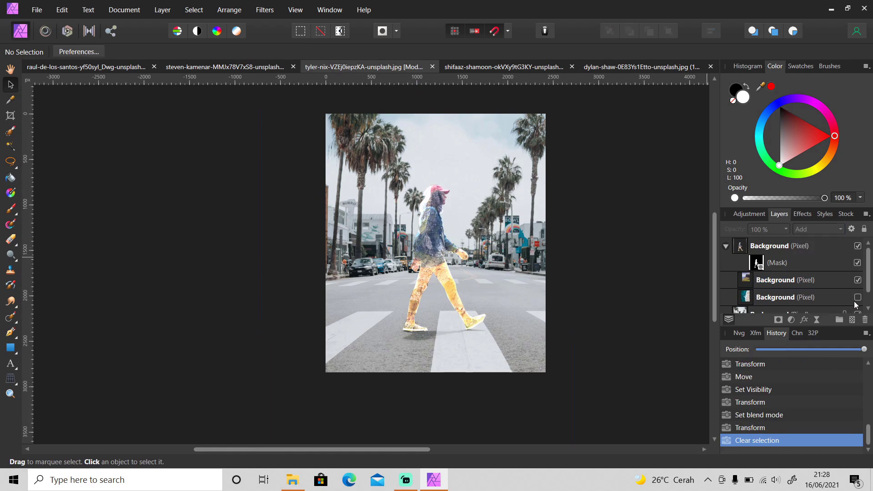
Compare the plain cutout, the wave layer and the cliff layer by toggling their visibility, leaving only the cliff image shown
{"action": "left_click", "coordinate": [858, 280]}
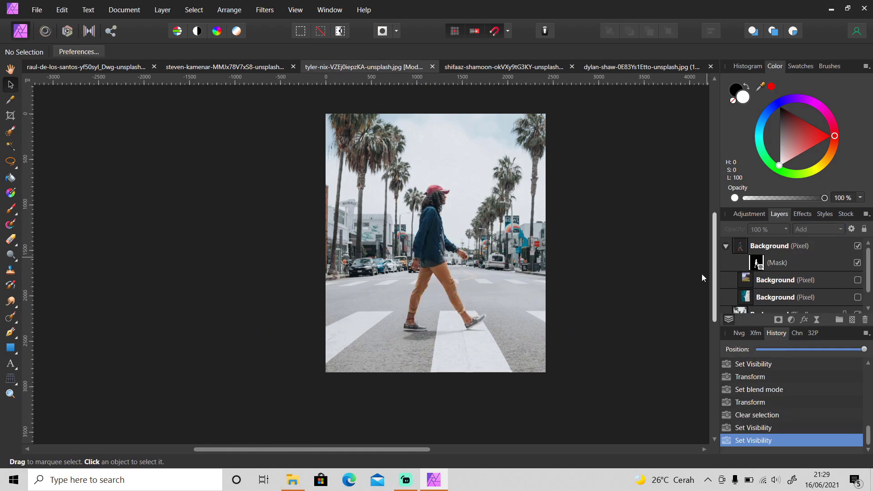
{"action": "left_click", "coordinate": [858, 297]}
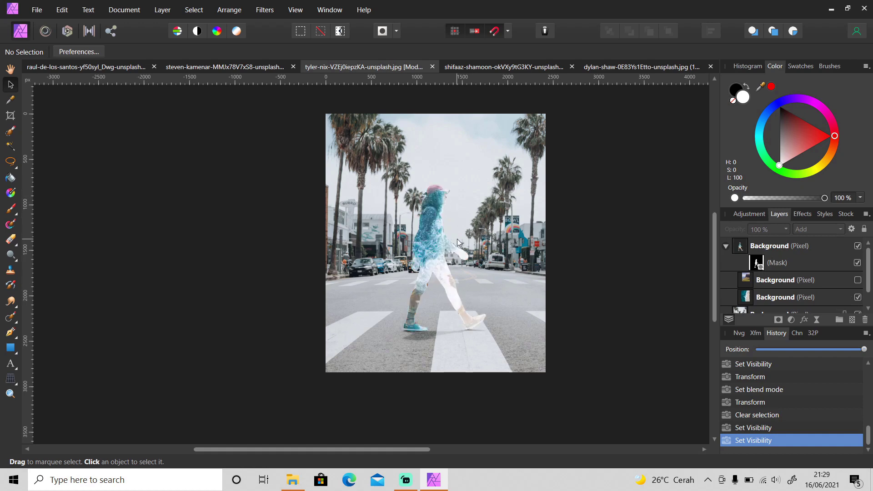
{"action": "left_click", "coordinate": [858, 280]}
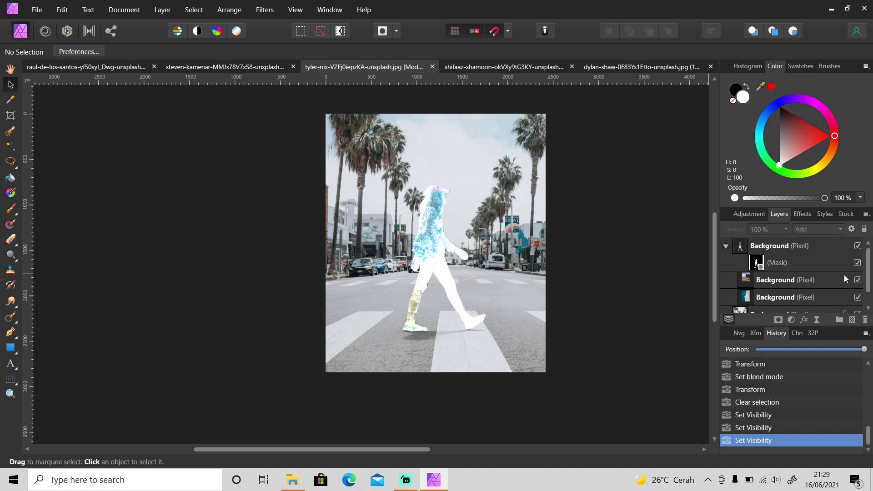
{"action": "left_click", "coordinate": [858, 298]}
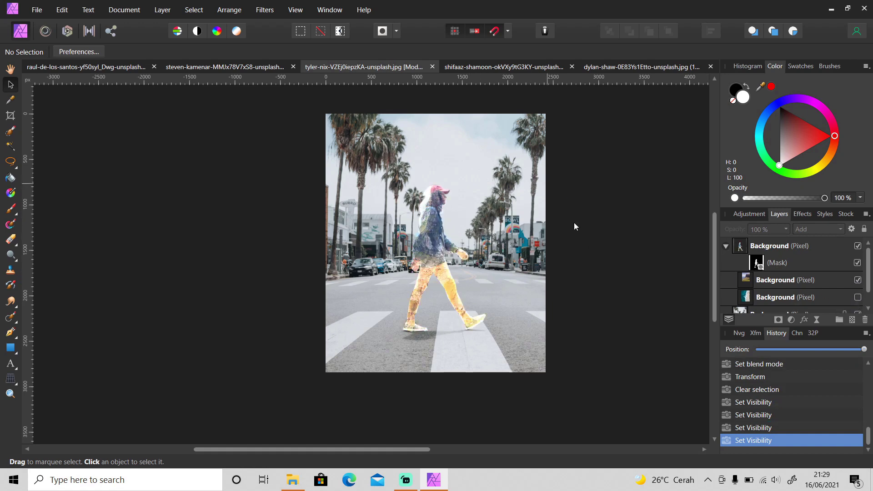
{"action": "scroll", "coordinate": [714, 239], "scroll_direction": "up", "scroll_amount": 1}
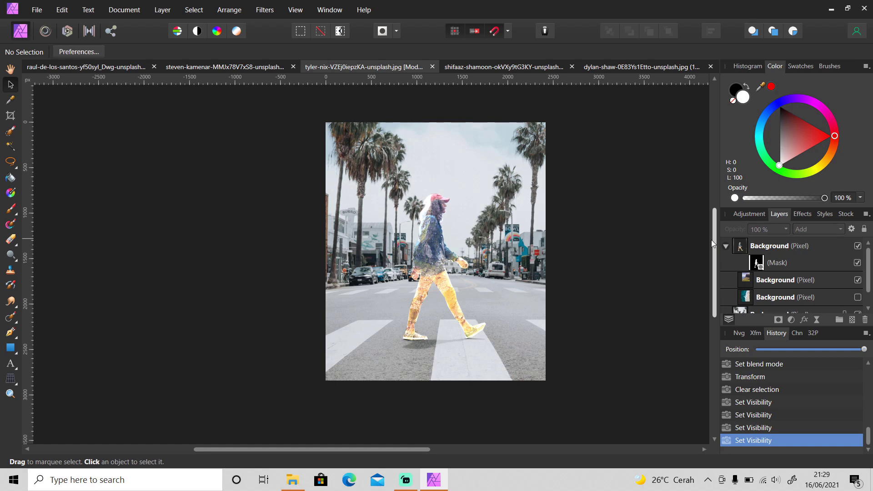
Switch to the document of the standing man with the forest overlay and view the whole image
{"action": "left_click", "coordinate": [111, 66]}
{"action": "key", "text": "z"}
{"action": "left_click_drag", "start_coordinate": [714, 236], "coordinate": [692, 230]}
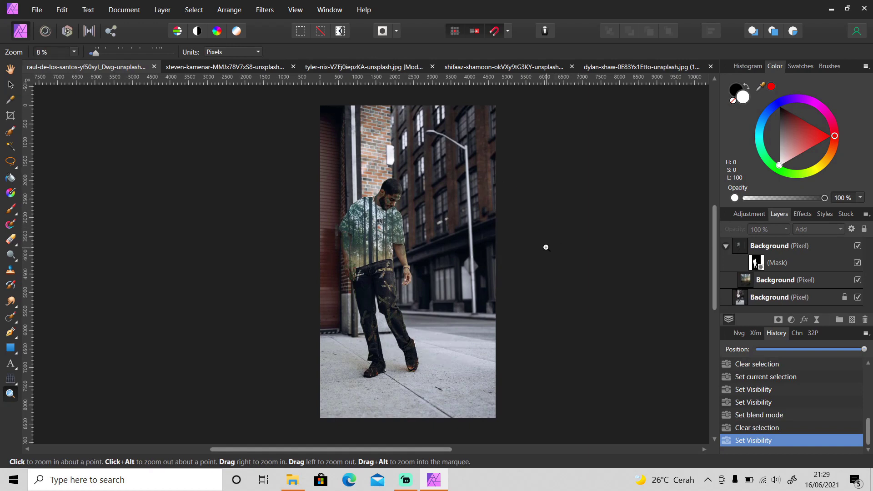
Return to the crosswalk document and toggle the cliff and wave layers again to compare both double exposures
{"action": "left_click", "coordinate": [373, 69]}
{"action": "key", "text": "v"}
{"action": "left_click", "coordinate": [858, 280]}
{"action": "left_click", "coordinate": [858, 297]}
{"action": "left_click", "coordinate": [859, 297]}
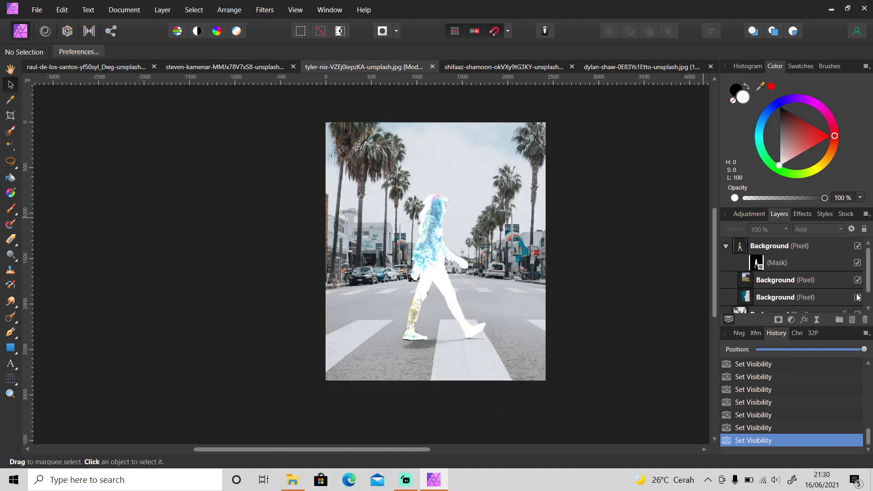
{"action": "left_click", "coordinate": [858, 280]}
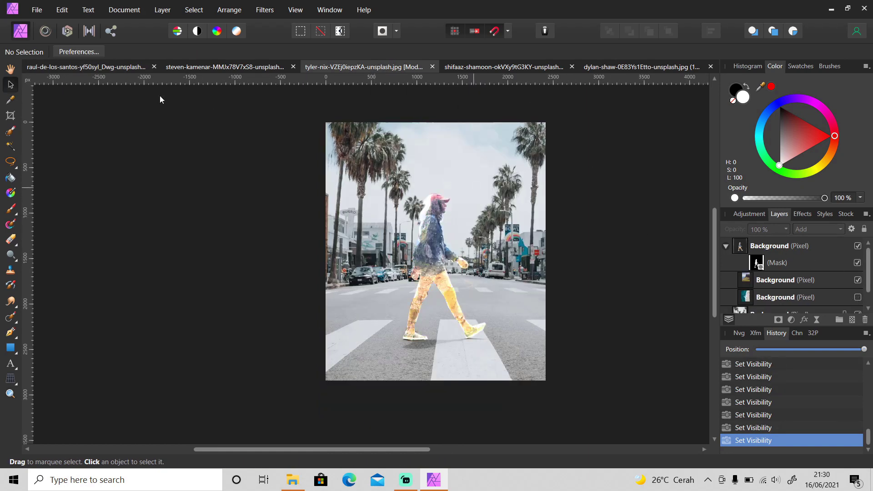
Go back to the forest double exposure document to view its result
{"action": "left_click", "coordinate": [106, 67]}
{"action": "key", "text": "z"}
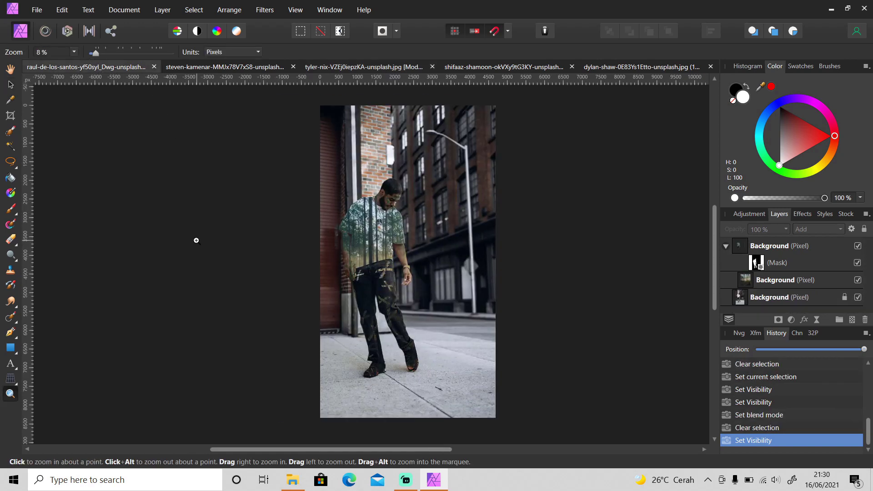